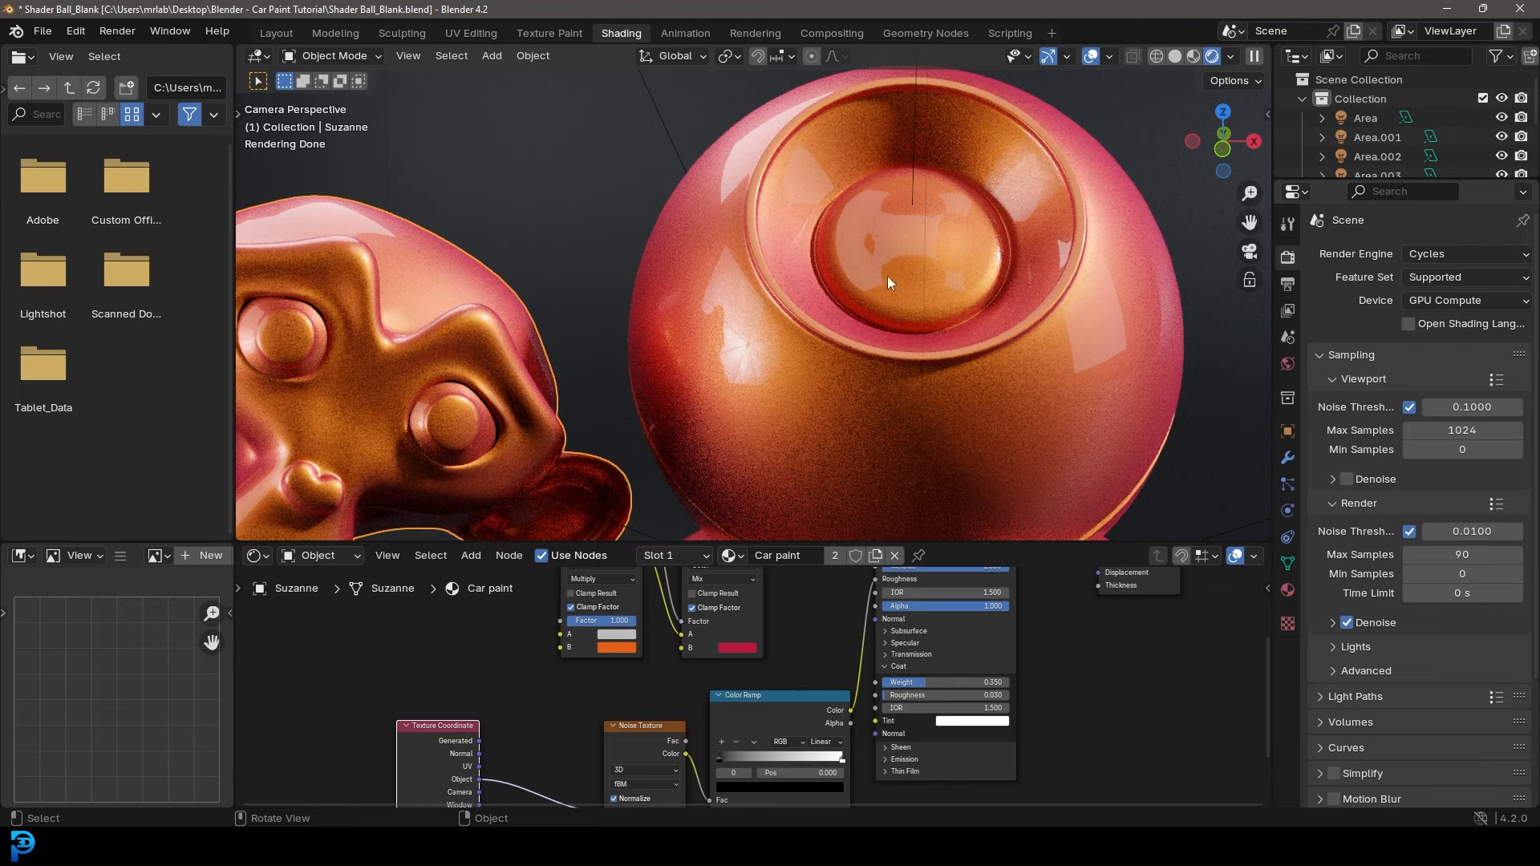
Try green and red for the Mix node's B color in the finished car paint material.
{"action": "scroll", "coordinate": [700, 312], "scroll_direction": "down", "scroll_amount": 3}
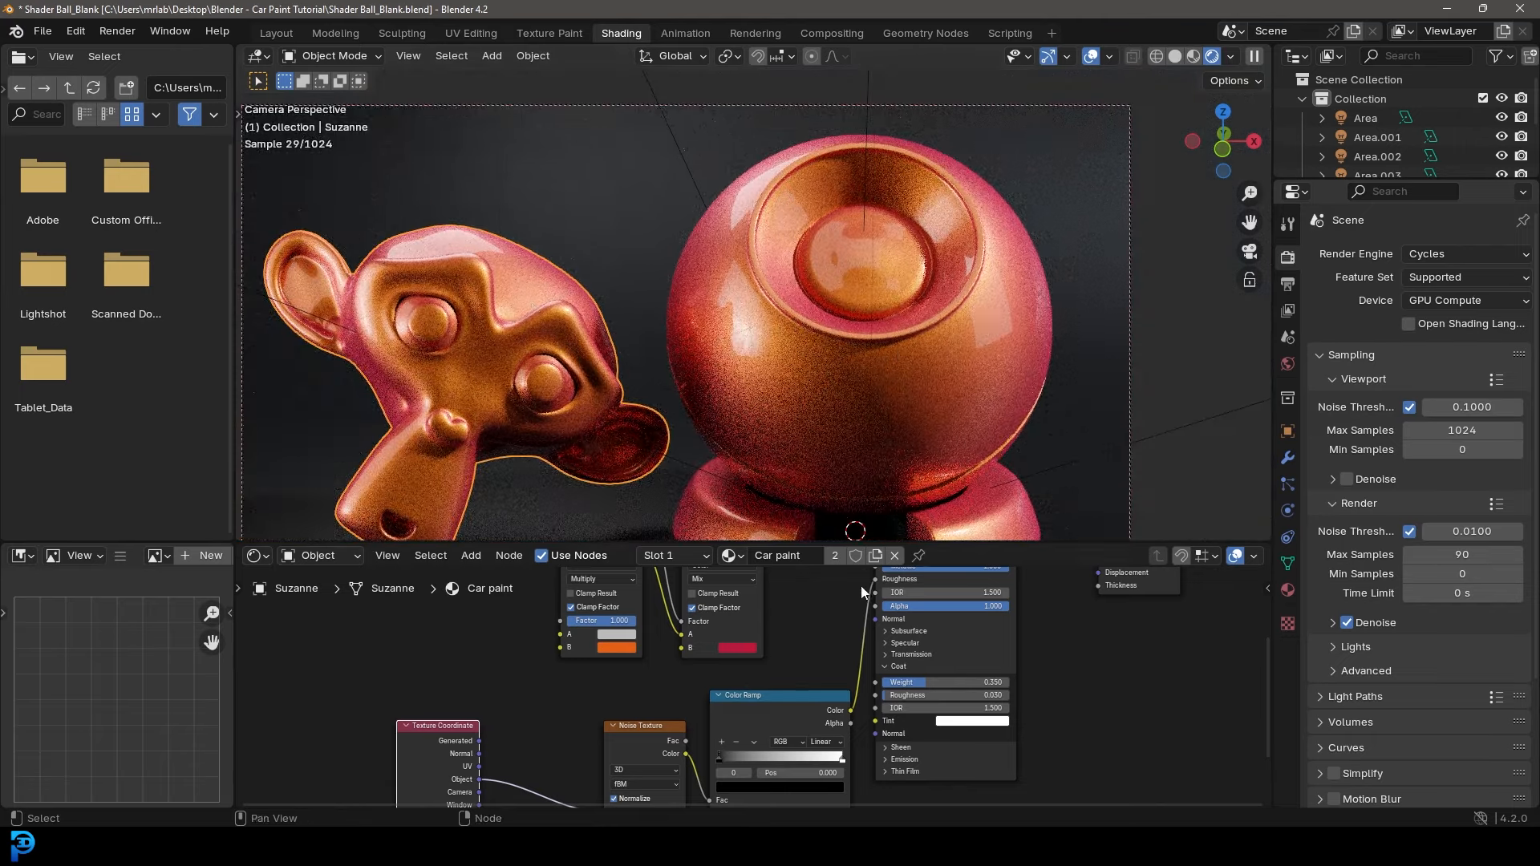
{"action": "left_click", "coordinate": [748, 648]}
{"action": "left_click_drag", "start_coordinate": [748, 514], "coordinate": [754, 525]}
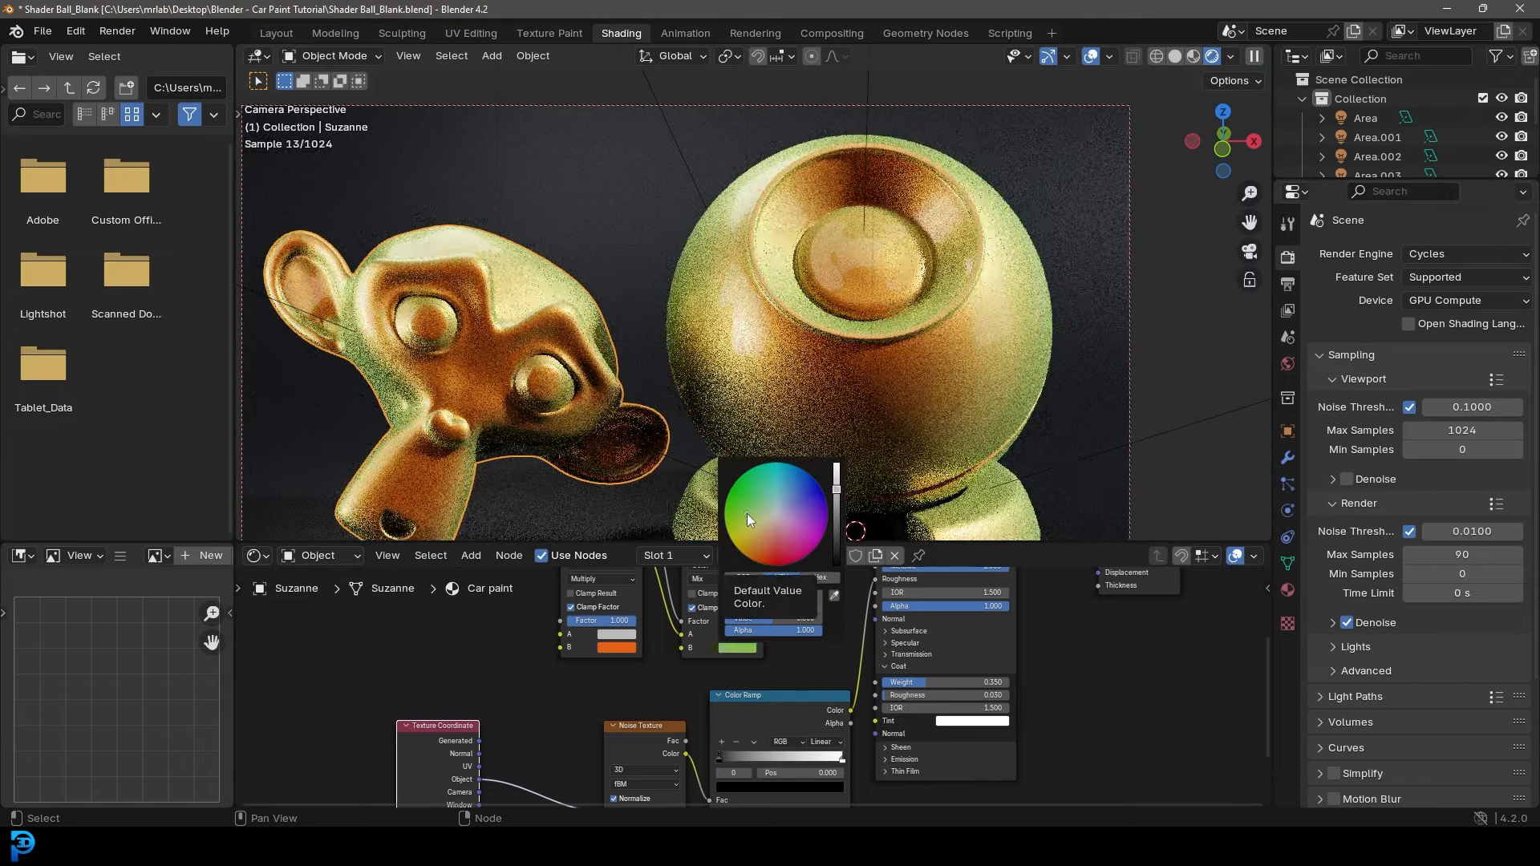
{"action": "left_click", "coordinate": [750, 538]}
{"action": "left_click", "coordinate": [777, 557]}
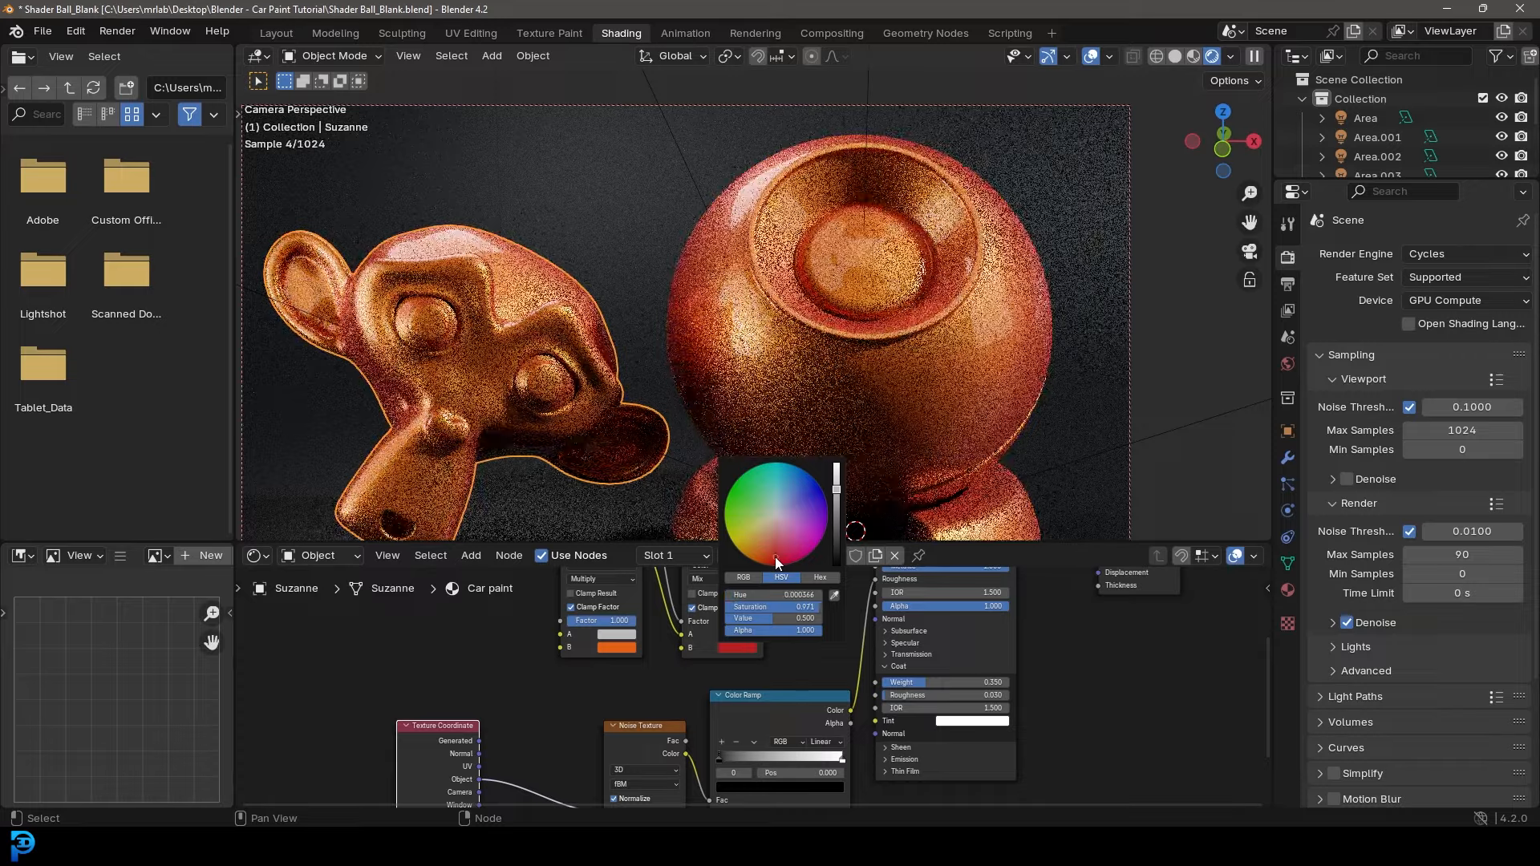
{"action": "left_click", "coordinate": [781, 551]}
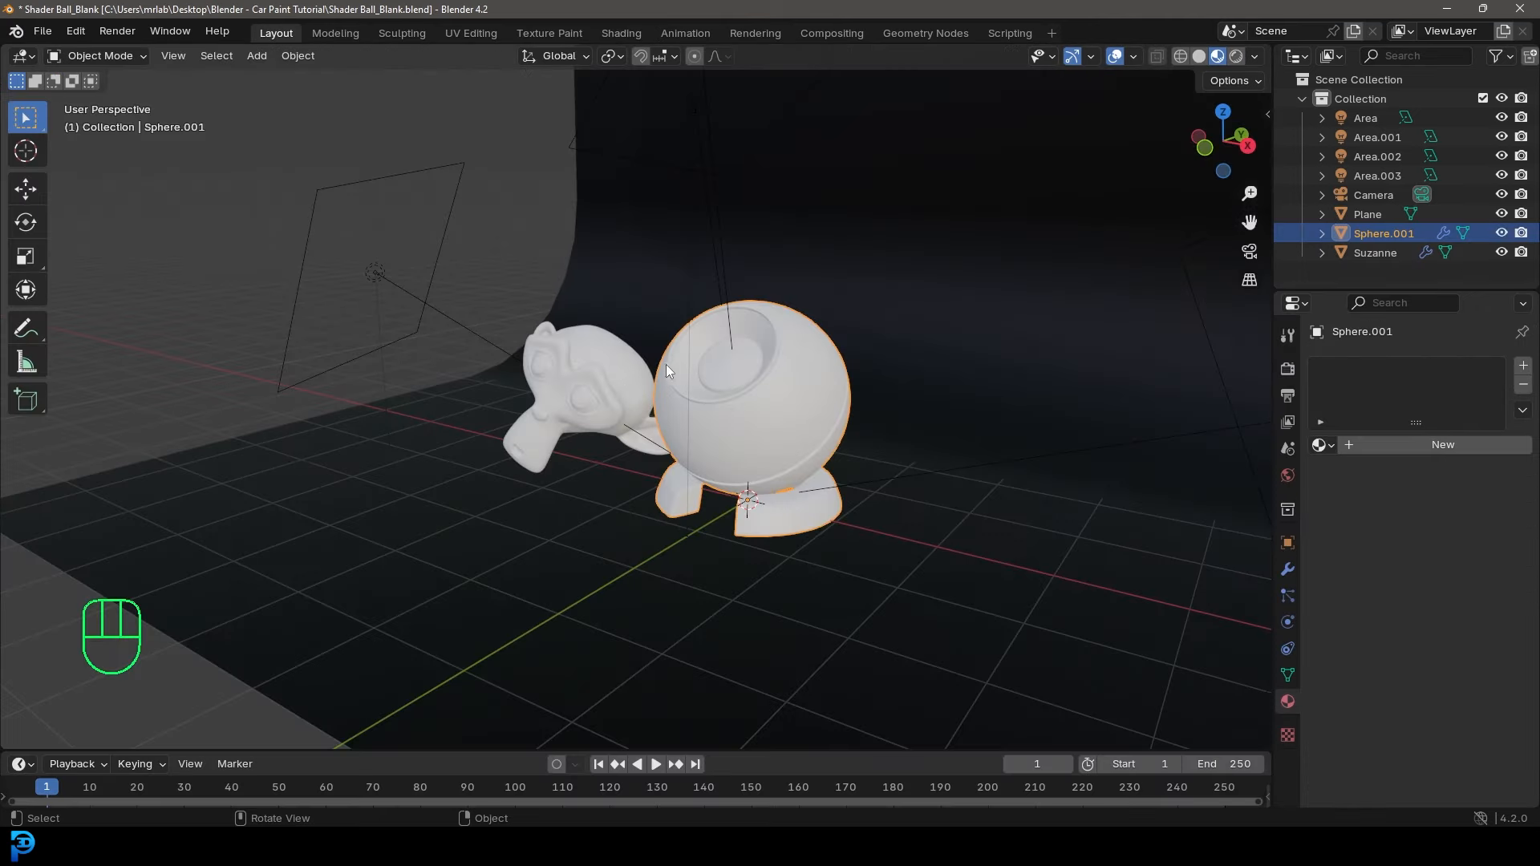
Inspect the scene's backdrop, lights and camera from several angles, then check the camera view and the render settings.
{"action": "middle_click_drag", "start_coordinate": [723, 410], "coordinate": [551, 373]}
{"action": "scroll", "coordinate": [536, 356], "scroll_direction": "down", "scroll_amount": 6}
{"action": "middle_click_drag", "start_coordinate": [722, 370], "coordinate": [747, 236]}
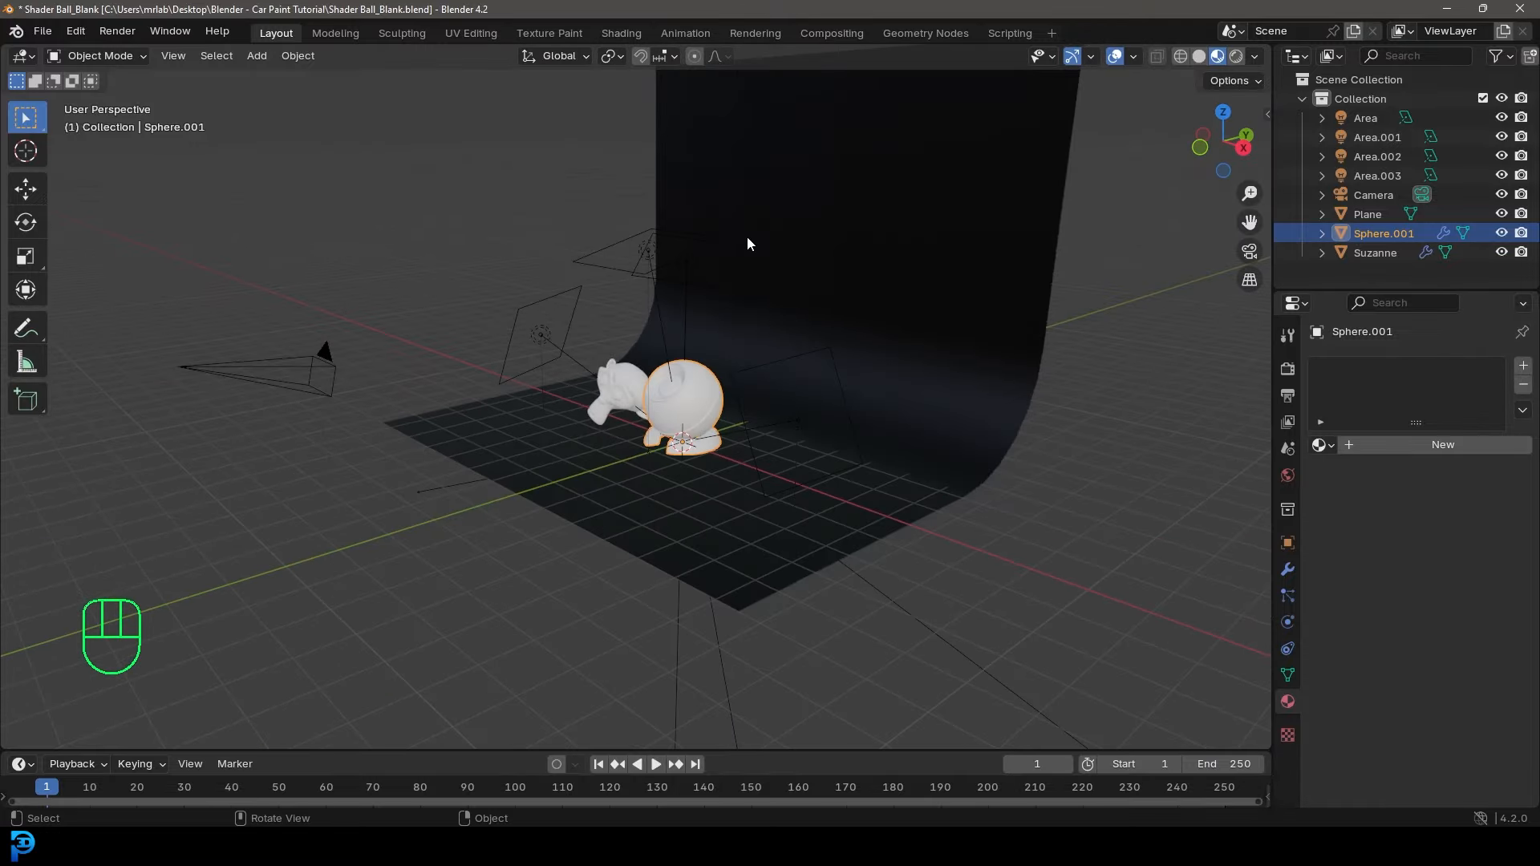
{"action": "middle_click_drag", "start_coordinate": [934, 267], "coordinate": [507, 261]}
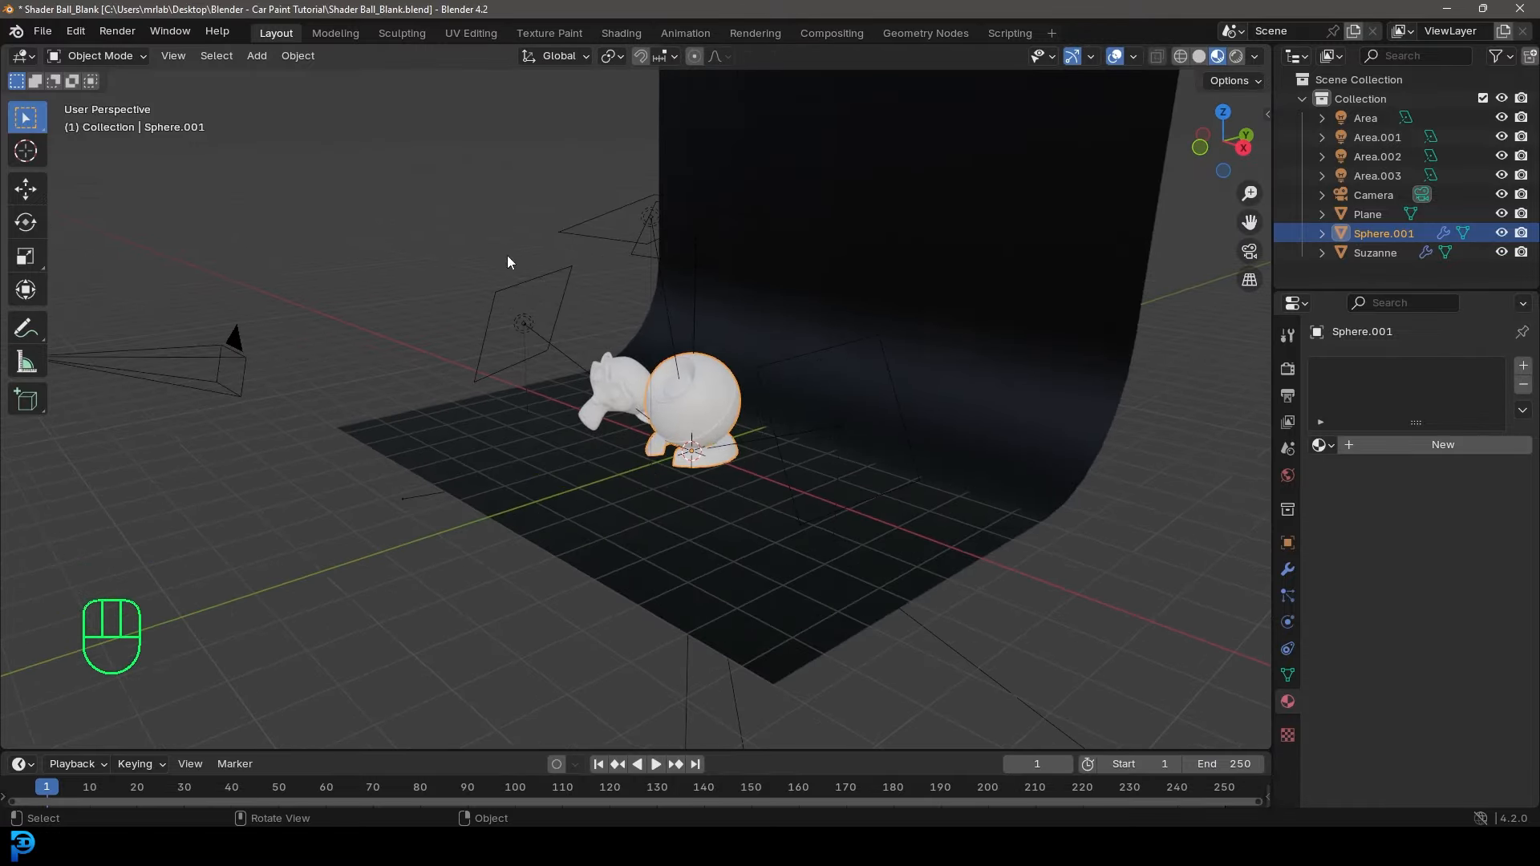
{"action": "key", "text": "KP_0"}
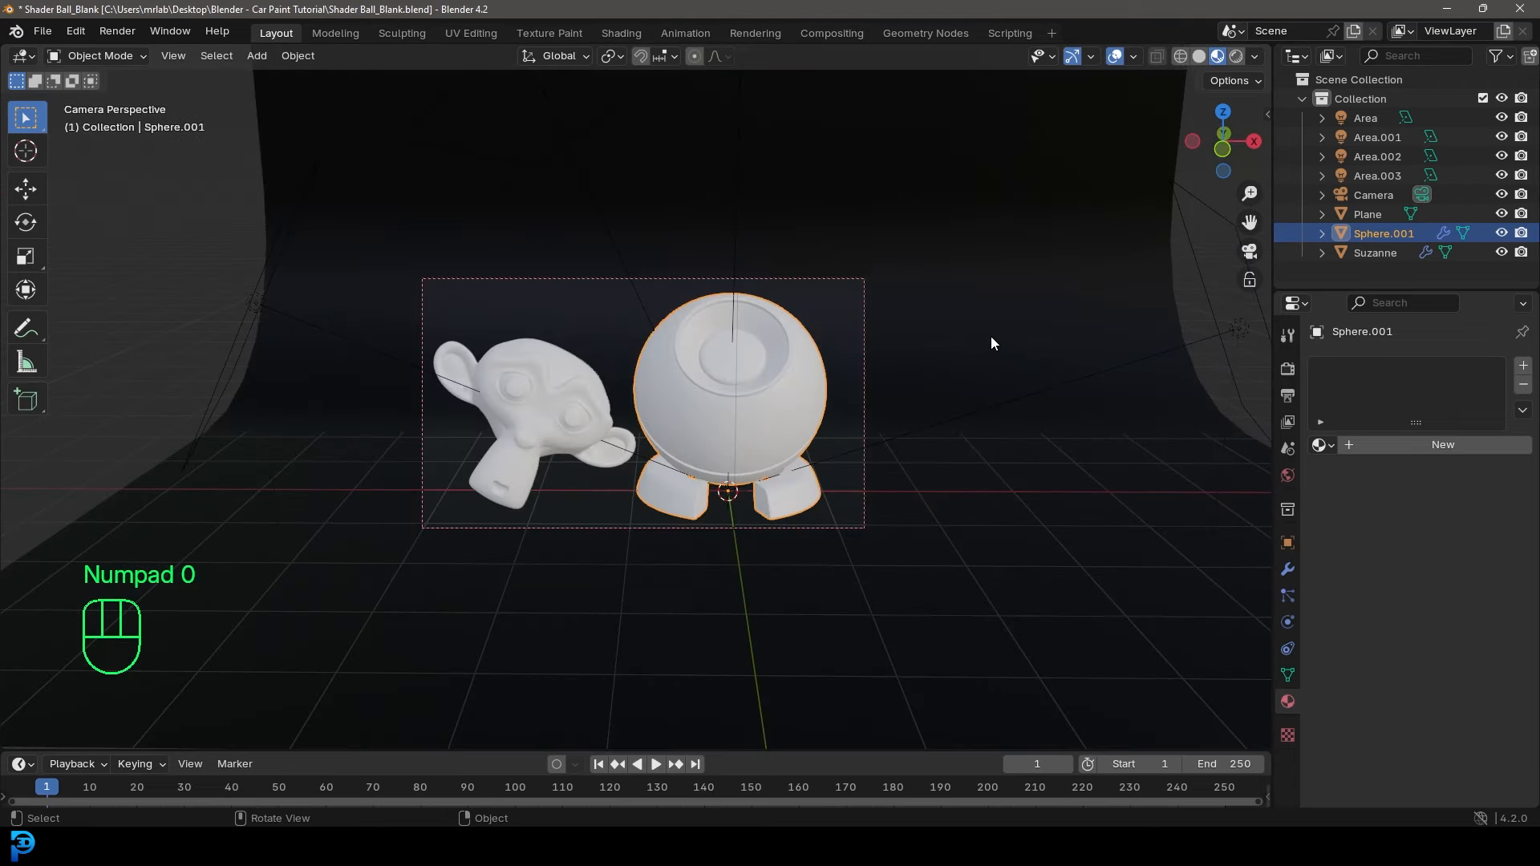
{"action": "scroll", "coordinate": [744, 319], "scroll_direction": "up", "scroll_amount": 2}
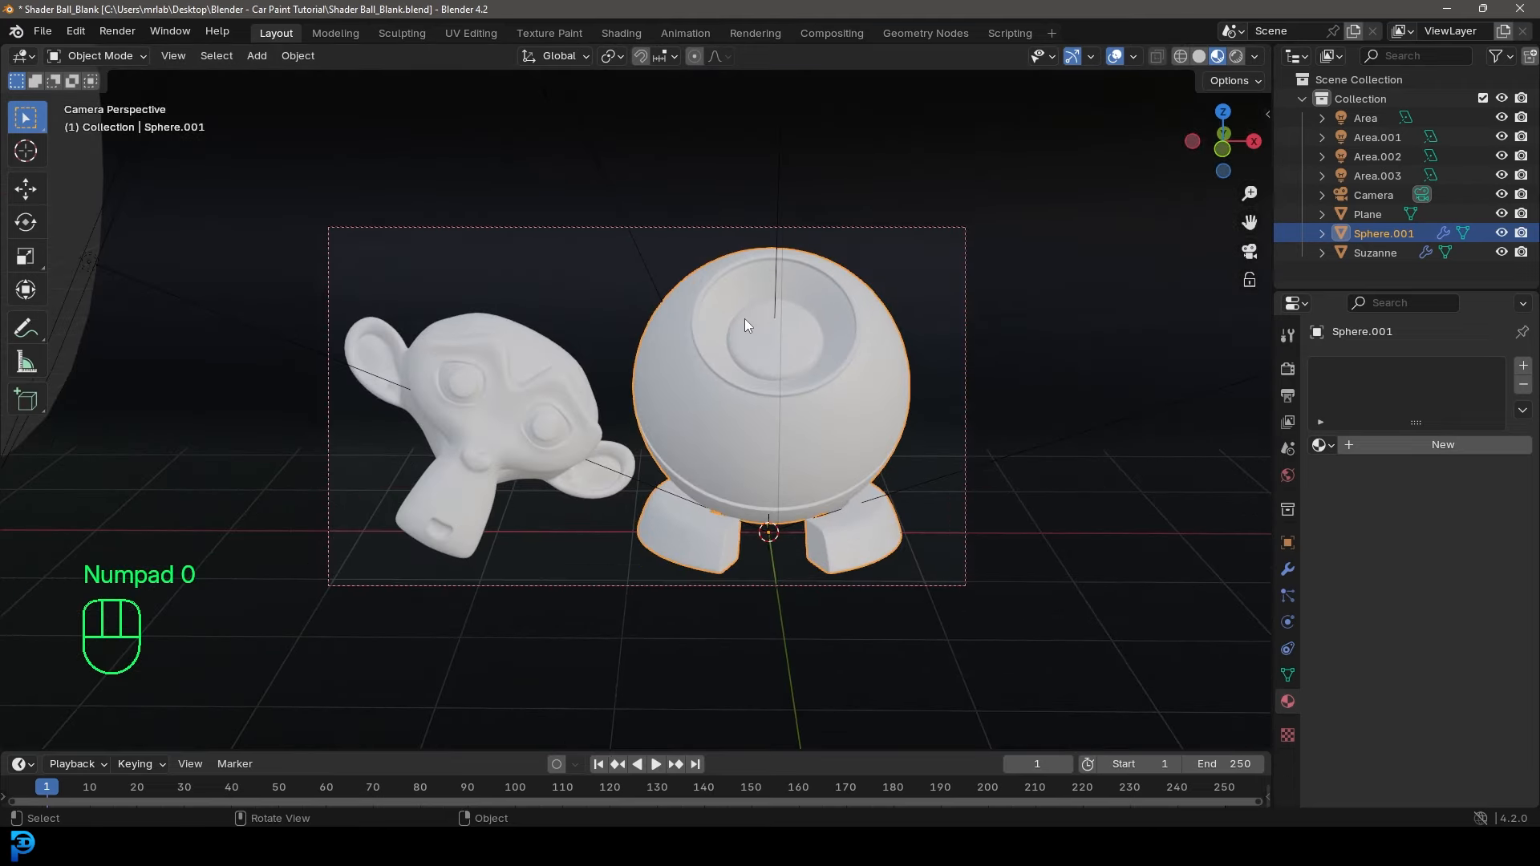
{"action": "left_click", "coordinate": [1286, 368]}
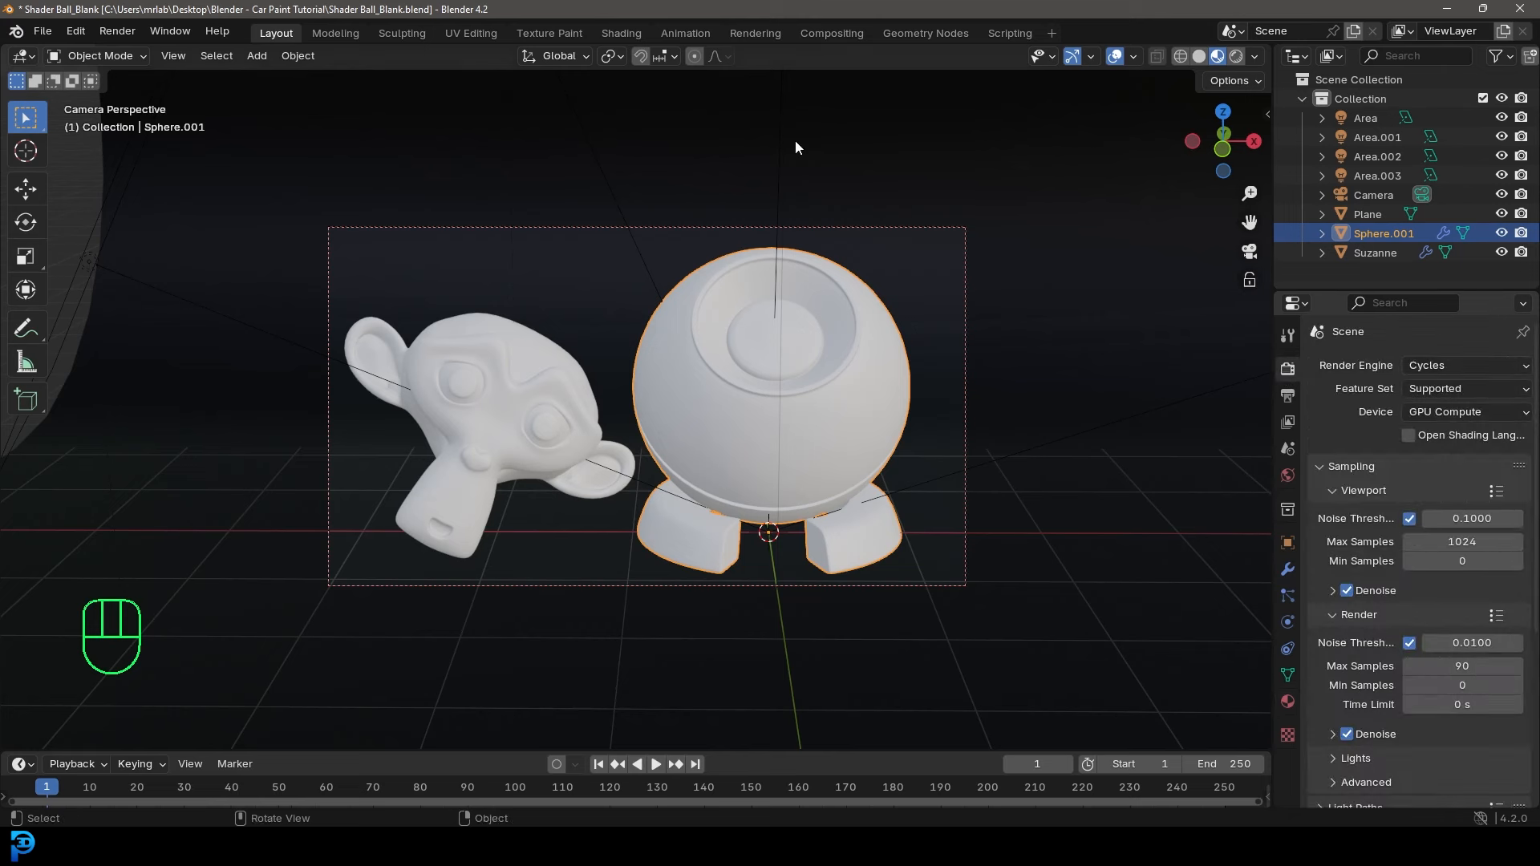
In the Shading workspace, create a new material named "Car paint" on the shader ball.
{"action": "left_click", "coordinate": [621, 33]}
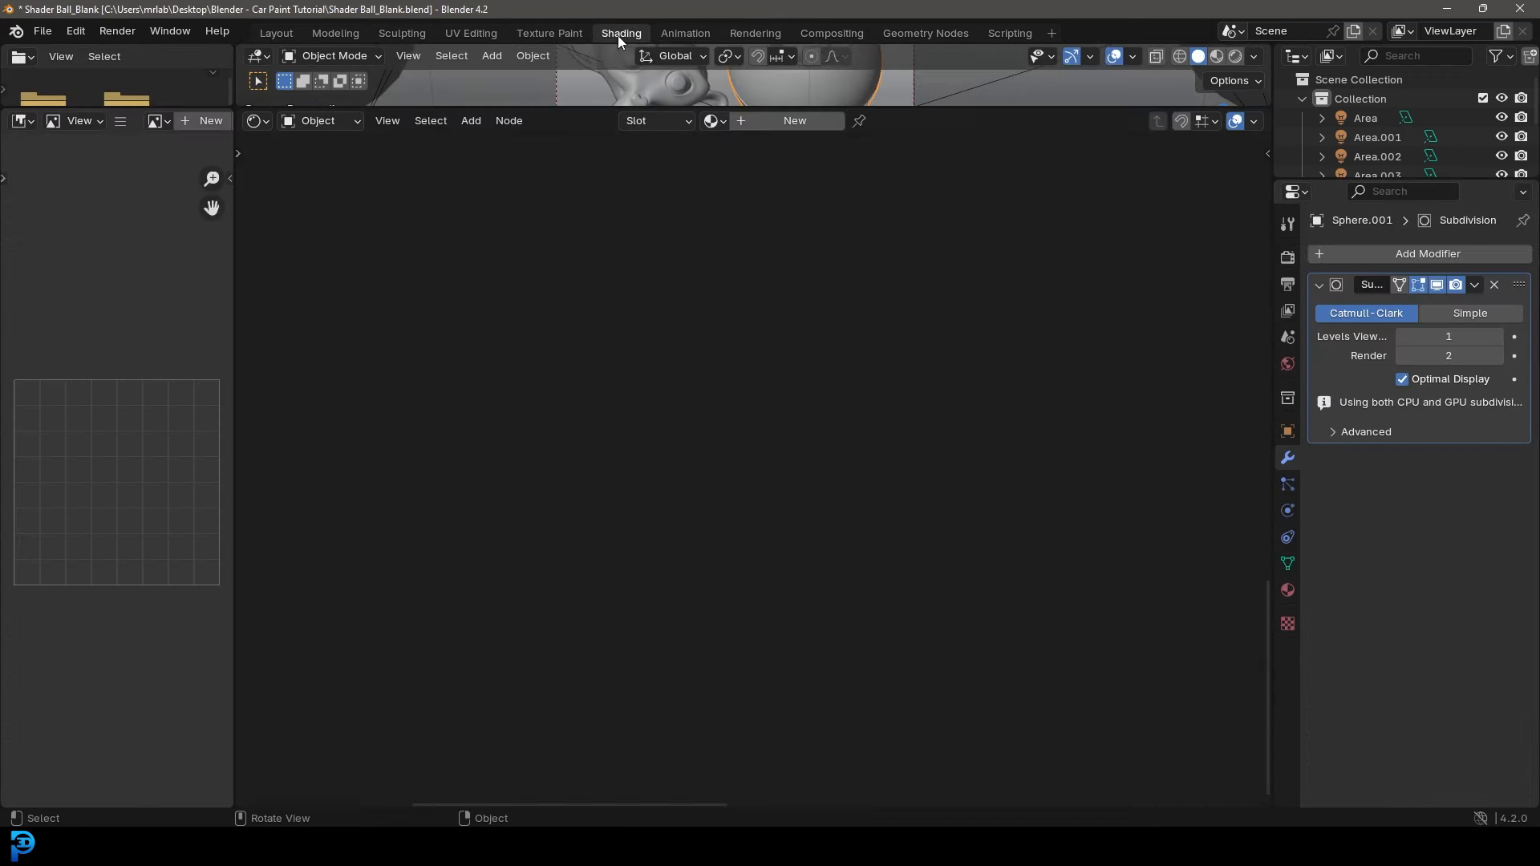
{"action": "left_click_drag", "start_coordinate": [711, 113], "coordinate": [734, 369]}
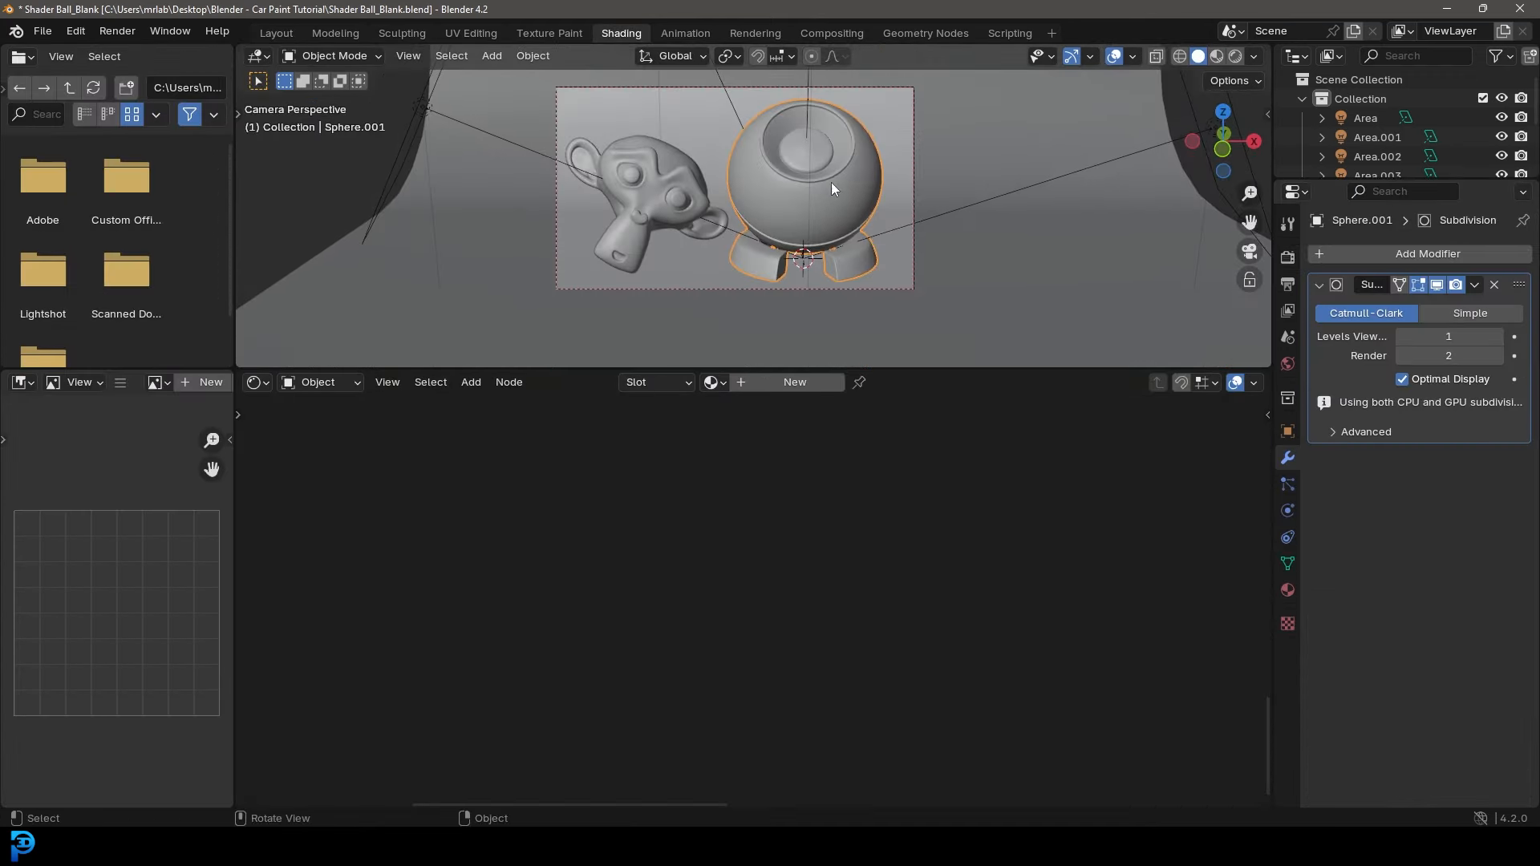
{"action": "left_click", "coordinate": [786, 383]}
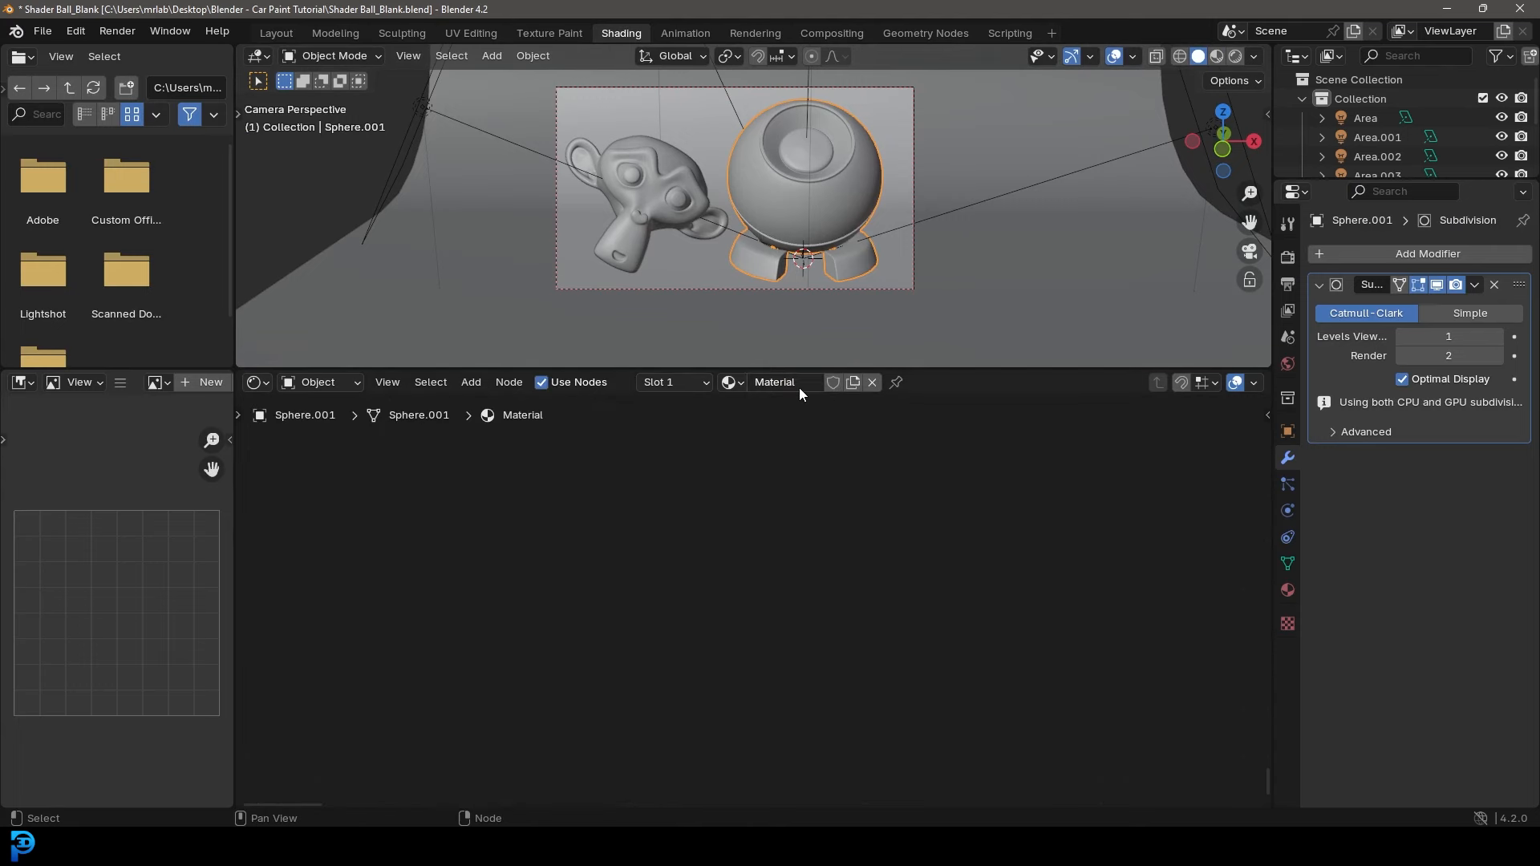
{"action": "double_click", "coordinate": [776, 383]}
{"action": "type", "text": "Car paint"}
{"action": "key", "text": "Return"}
{"action": "key", "text": "Home"}
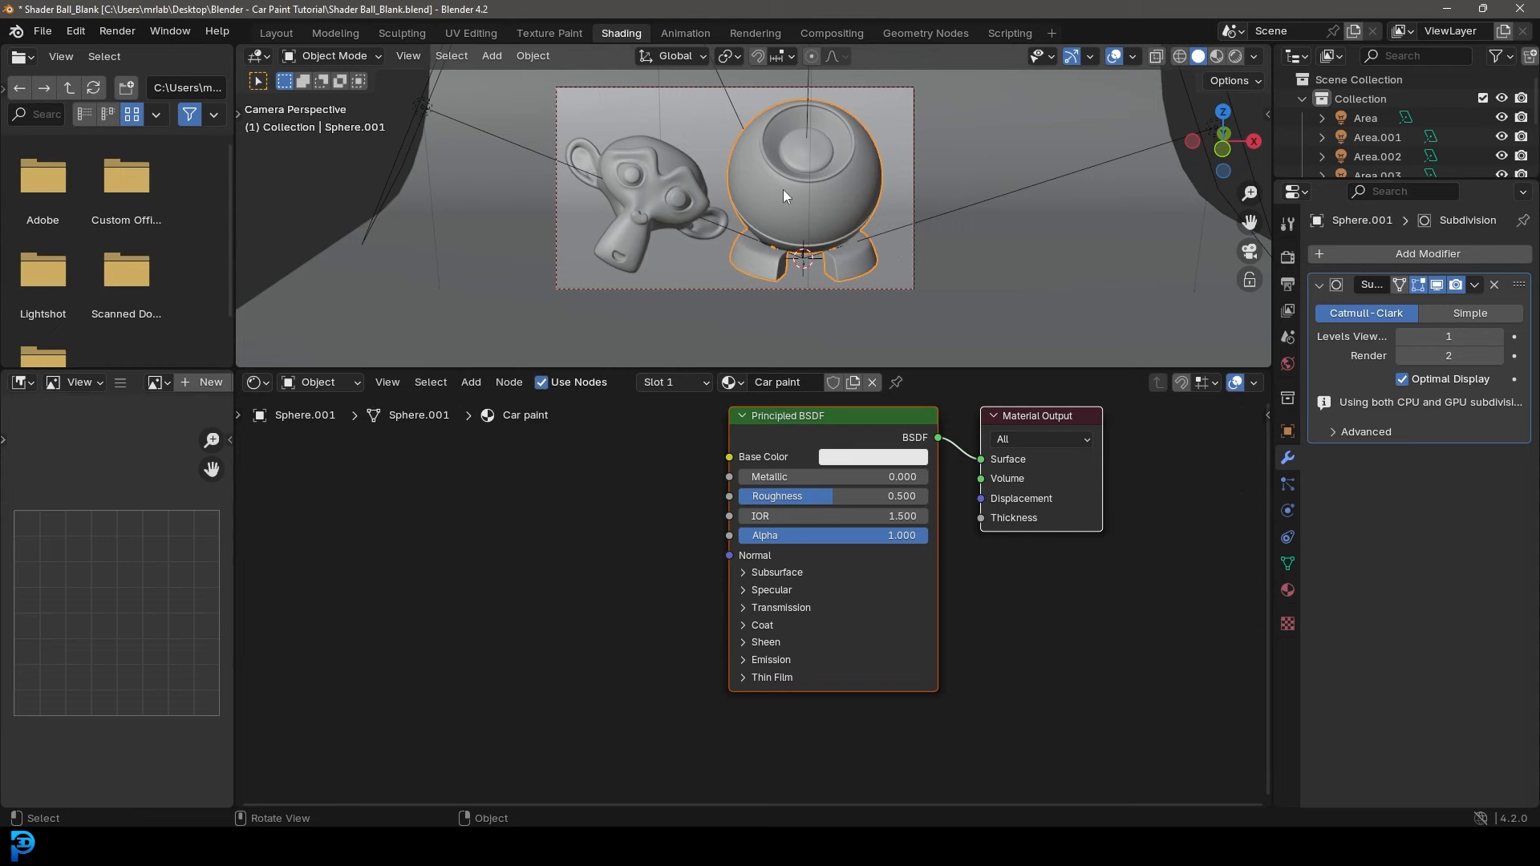
Reposition the Principled BSDF node and set its Metallic value to 1.000.
{"action": "left_click_drag", "start_coordinate": [731, 457], "coordinate": [653, 472]}
{"action": "scroll", "coordinate": [509, 650], "scroll_direction": "up", "scroll_amount": 2}
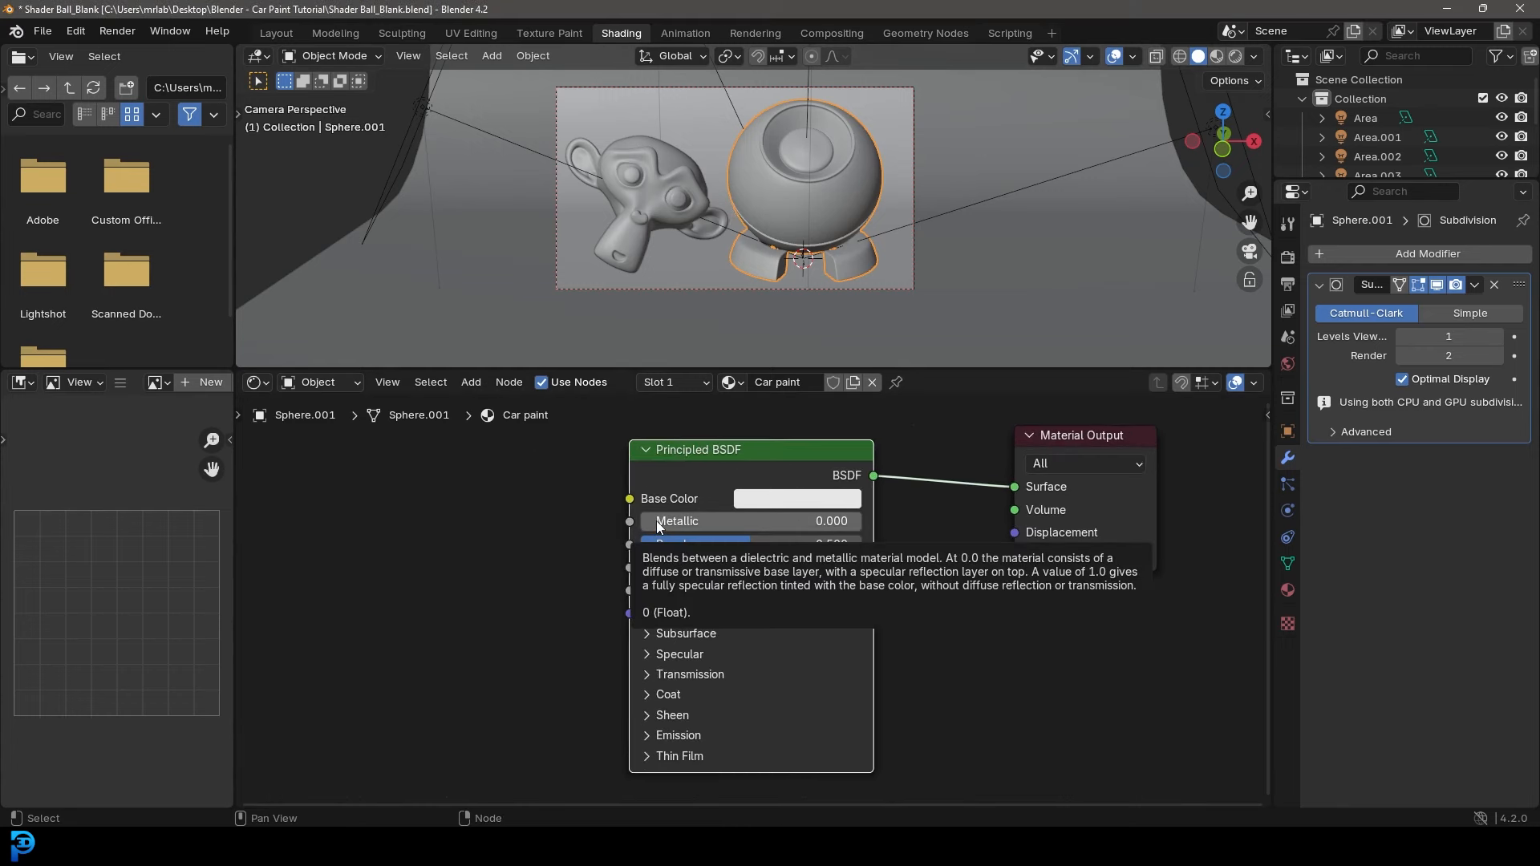
{"action": "left_click_drag", "start_coordinate": [656, 521], "coordinate": [861, 521]}
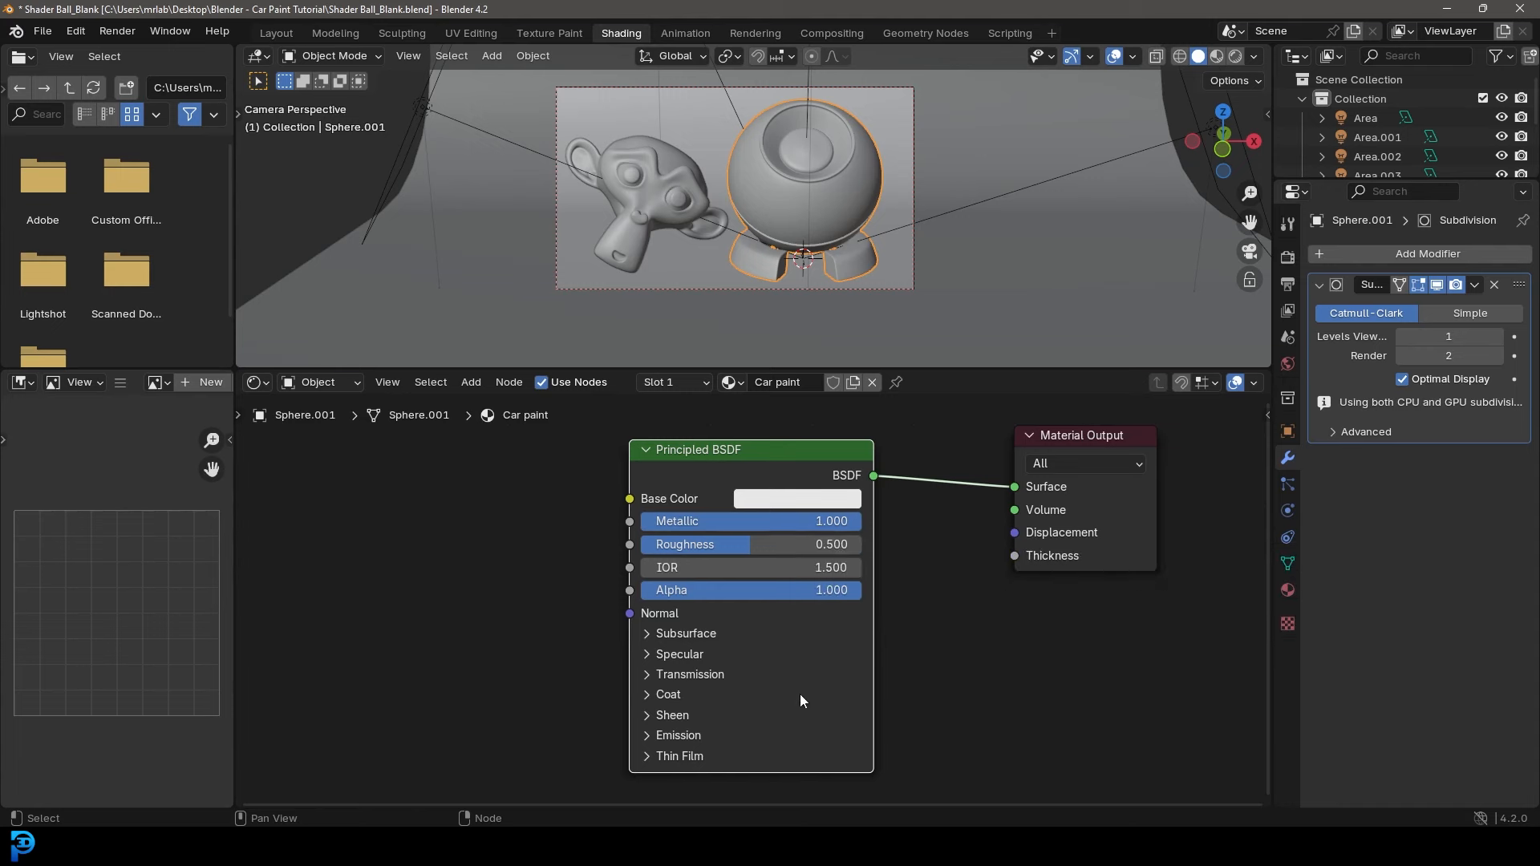
Expand the Coat settings of the Principled BSDF and set the coat Weight to 0.35.
{"action": "left_click", "coordinate": [646, 694]}
{"action": "scroll", "coordinate": [701, 728], "scroll_direction": "down", "scroll_amount": 2}
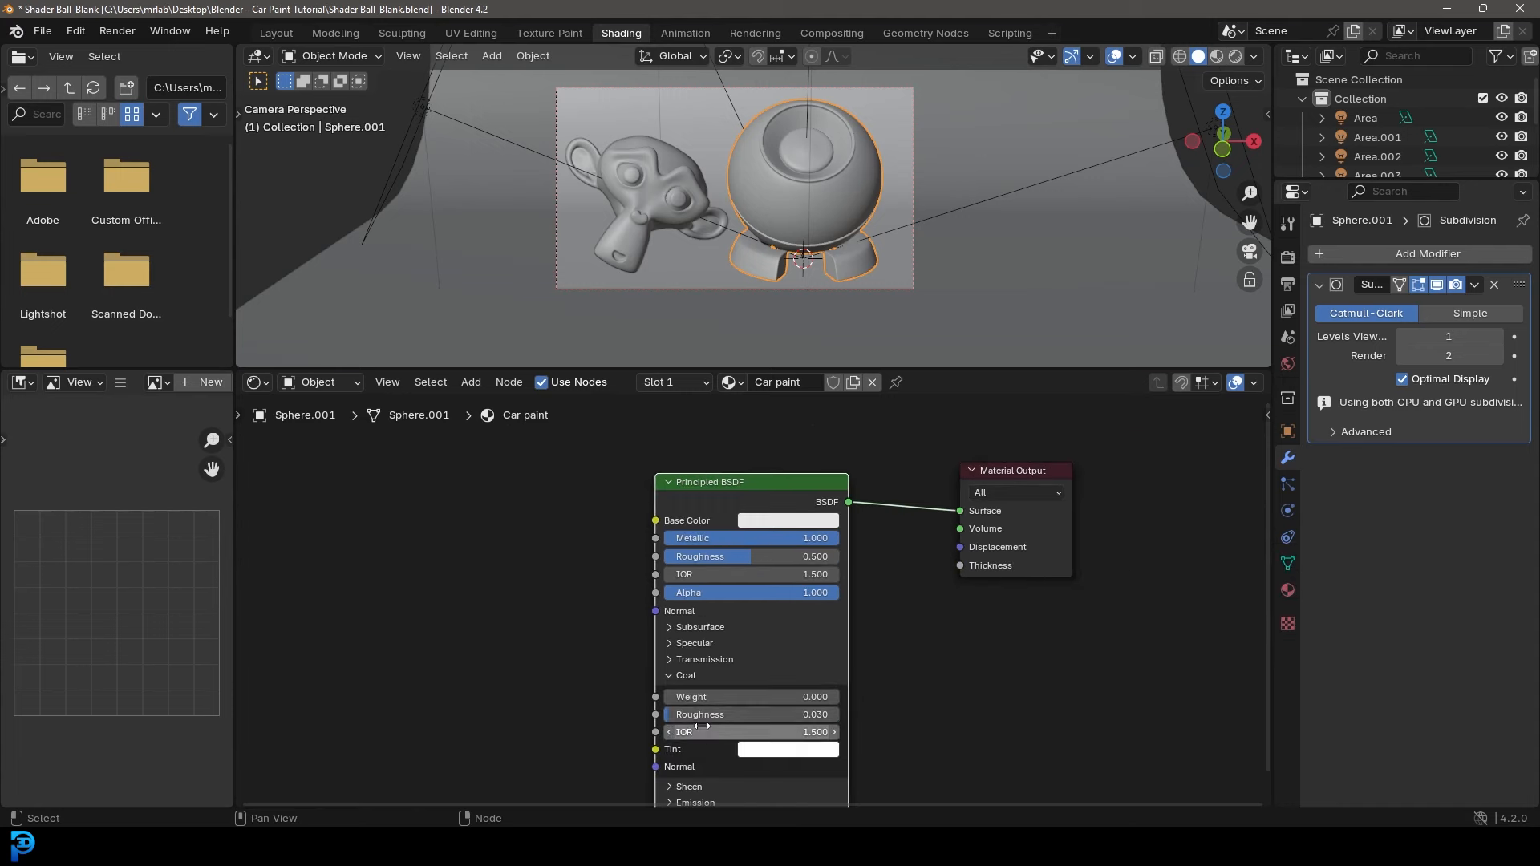
{"action": "scroll", "coordinate": [704, 715], "scroll_direction": "up", "scroll_amount": 2}
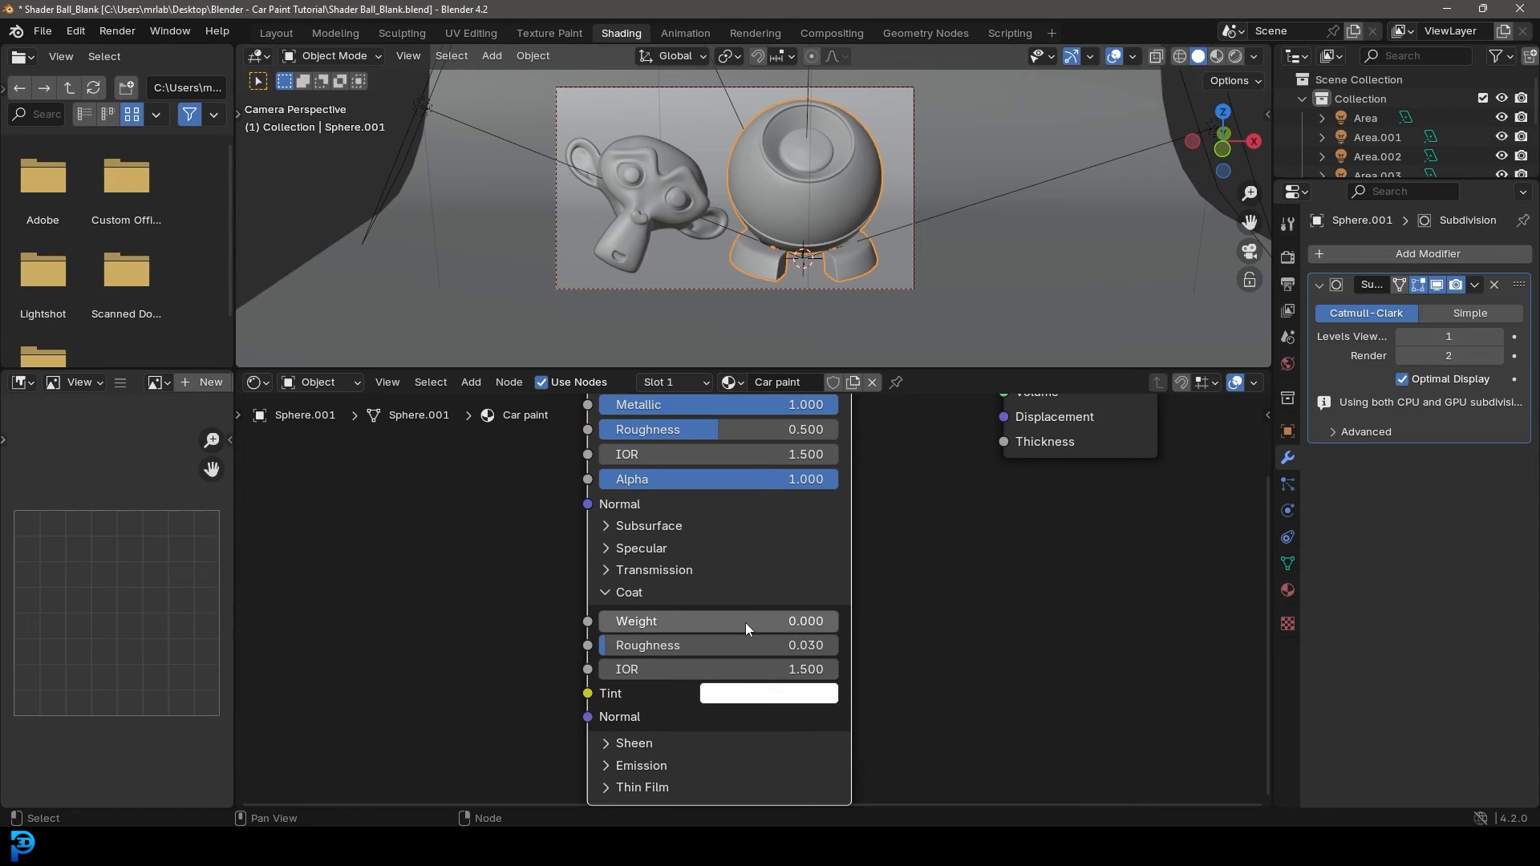
{"action": "left_click_drag", "start_coordinate": [745, 624], "coordinate": [745, 625]}
{"action": "left_click", "coordinate": [733, 621]}
{"action": "type", "text": "."}
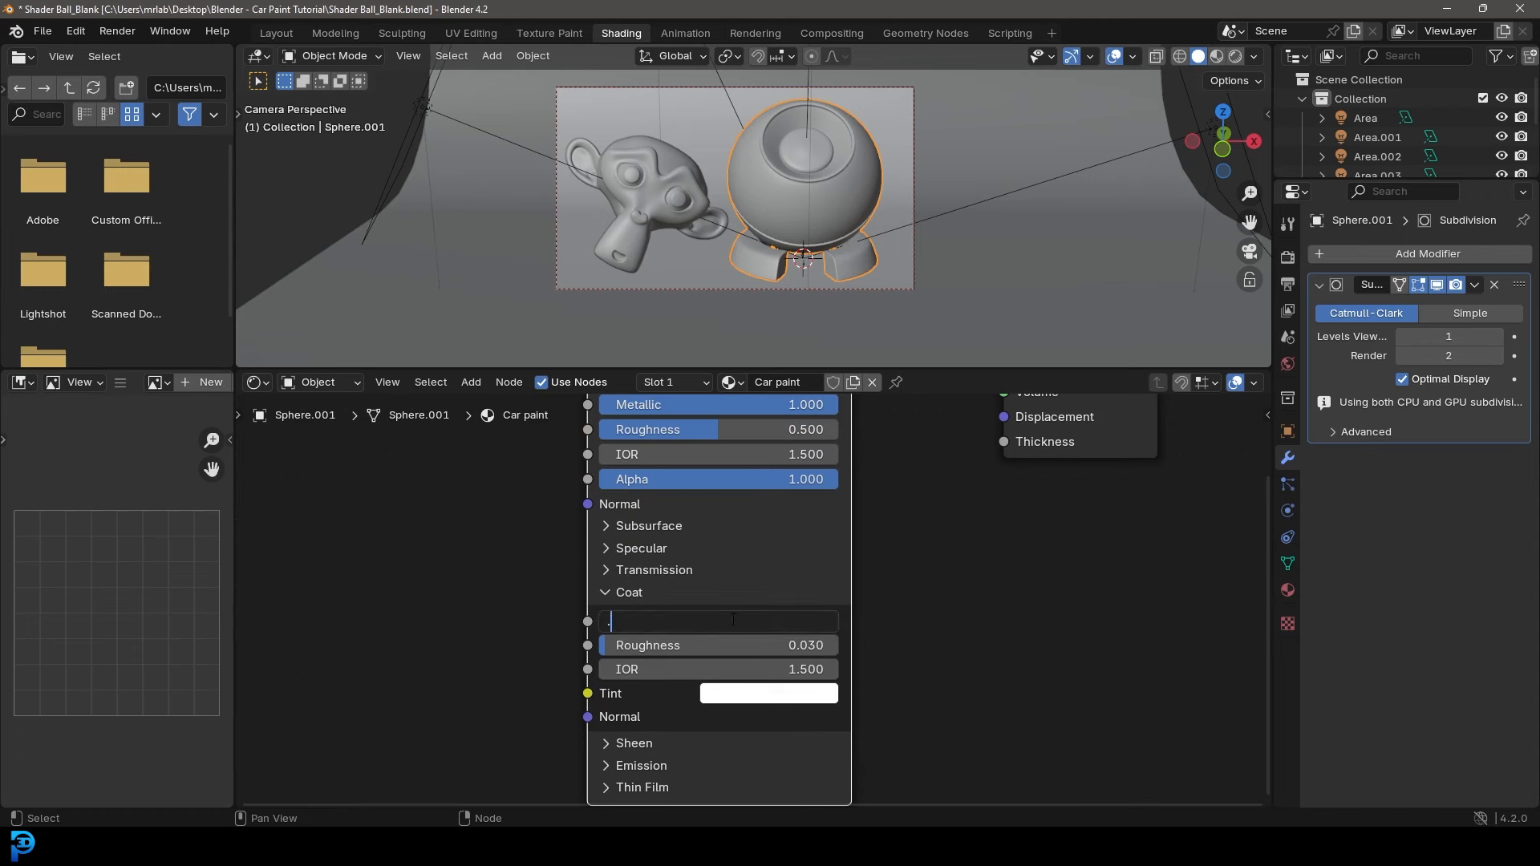
{"action": "type", "text": "35"}
{"action": "key", "text": "Return"}
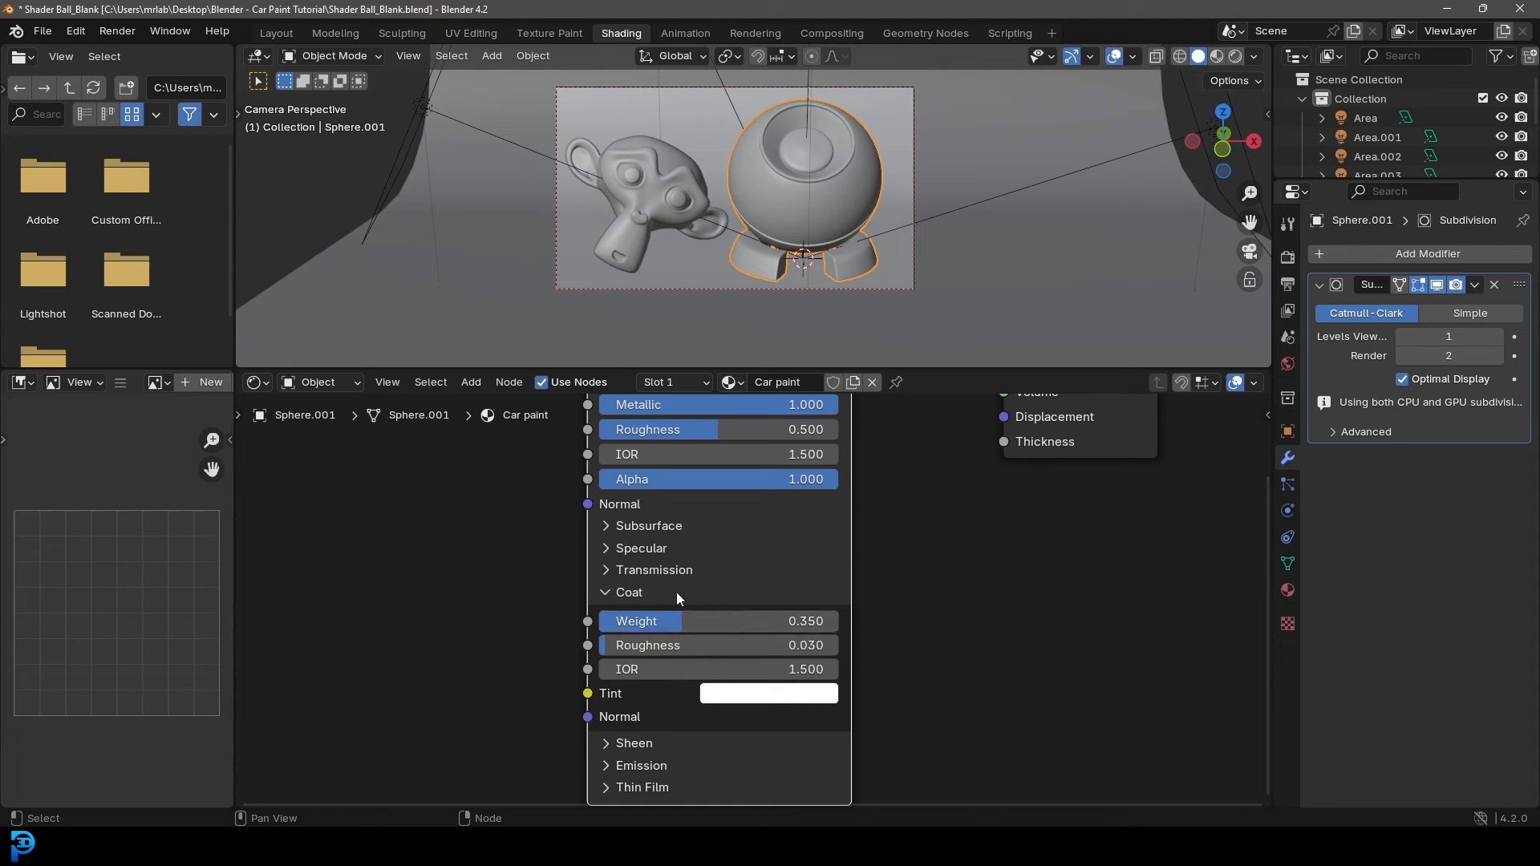
{"action": "middle_click_drag", "start_coordinate": [687, 435], "coordinate": [873, 560]}
{"action": "scroll", "coordinate": [771, 499], "scroll_direction": "down", "scroll_amount": 2}
{"action": "left_click_drag", "start_coordinate": [770, 519], "coordinate": [644, 512]}
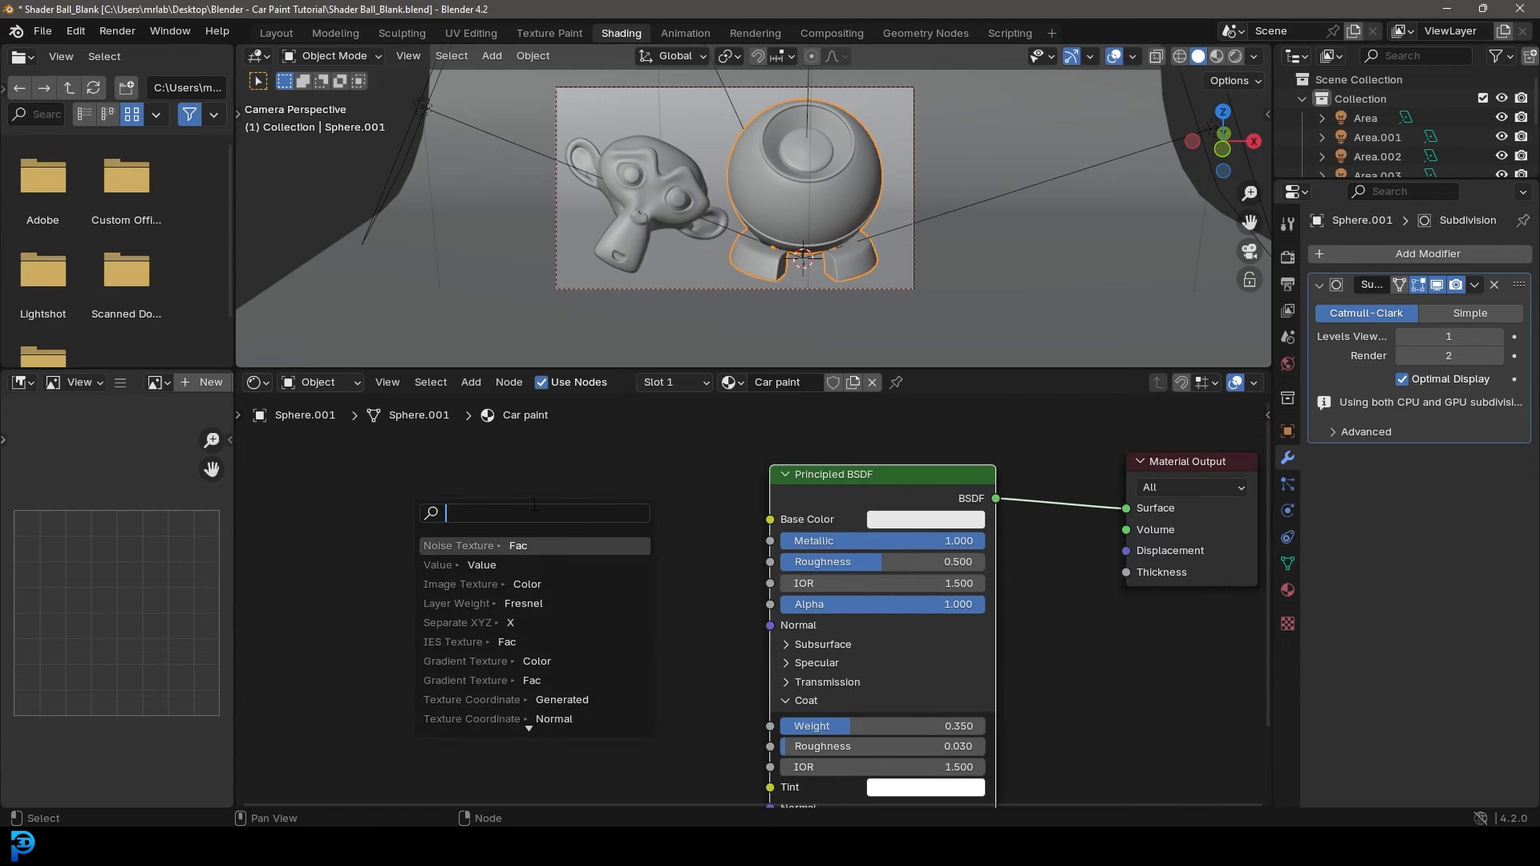
{"action": "left_click", "coordinate": [594, 470]}
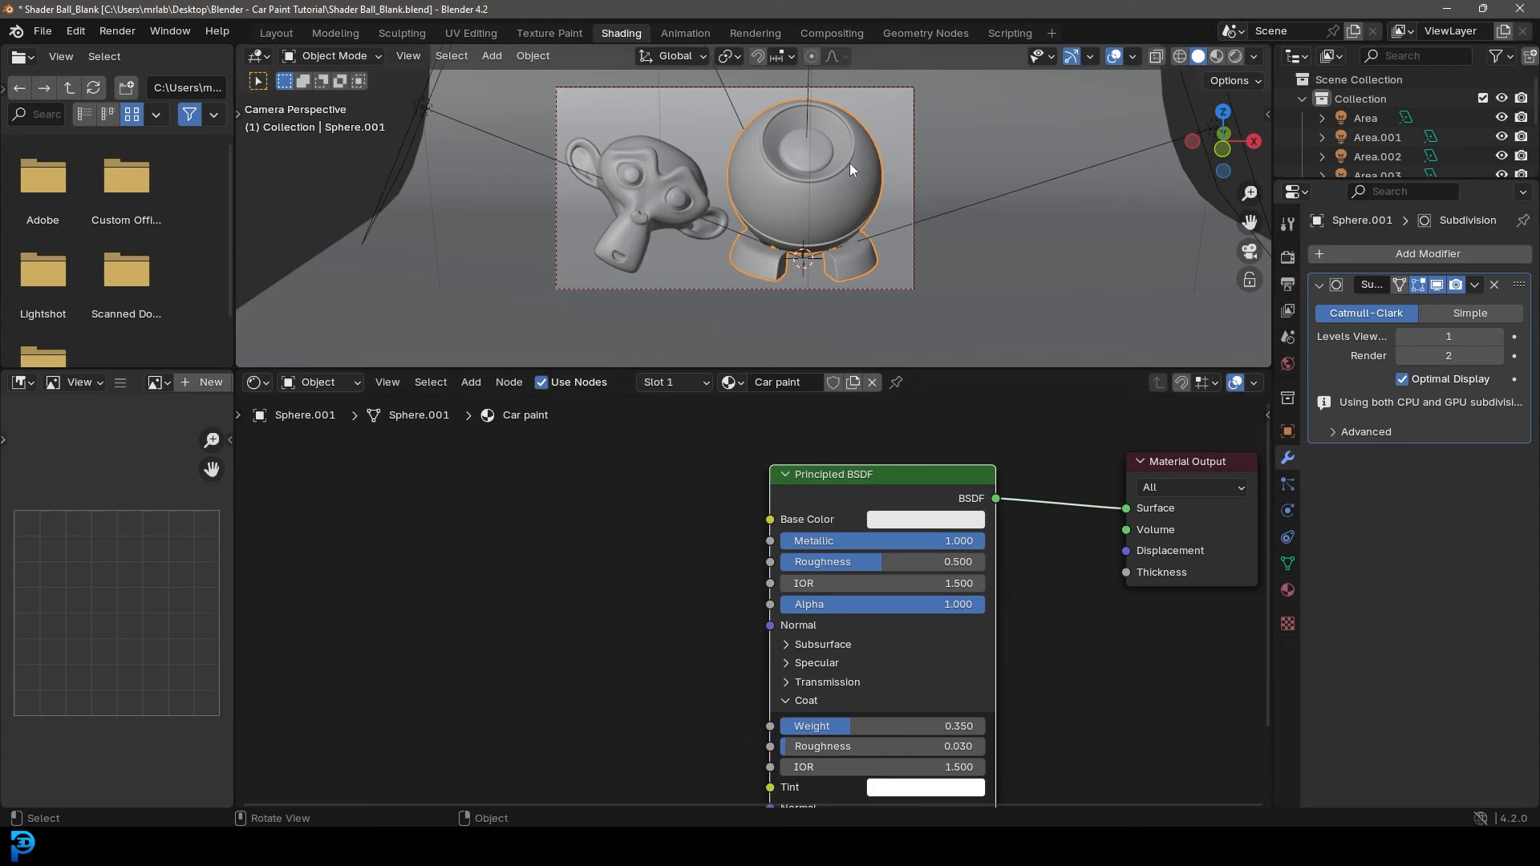
Add a Mix node to the left of the Principled BSDF and set its data type to Color.
{"action": "scroll", "coordinate": [849, 162], "scroll_direction": "up", "scroll_amount": 2}
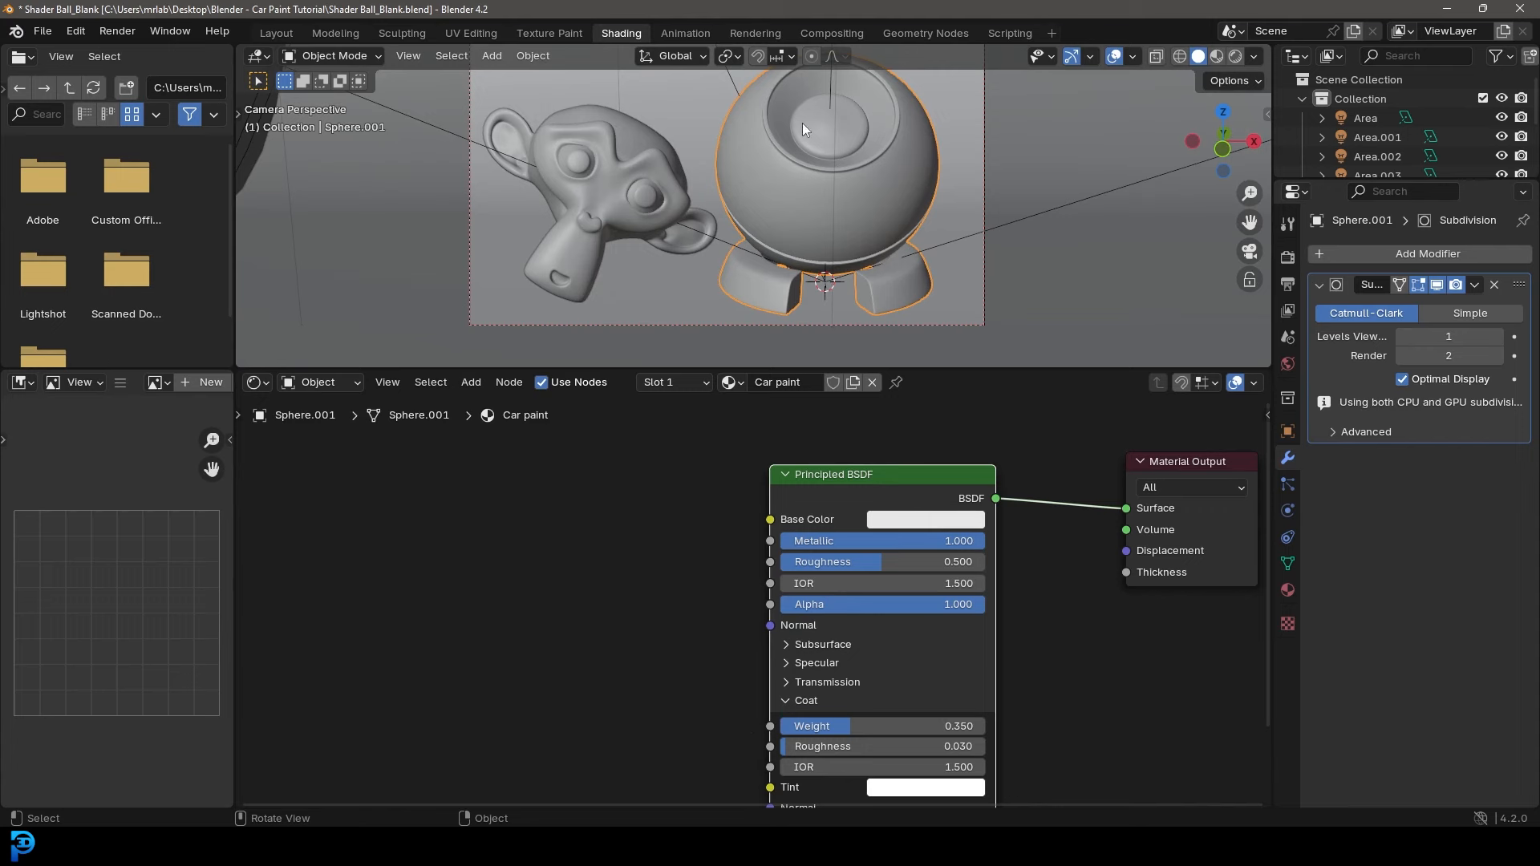
{"action": "middle_click_drag", "start_coordinate": [579, 527], "coordinate": [615, 548]}
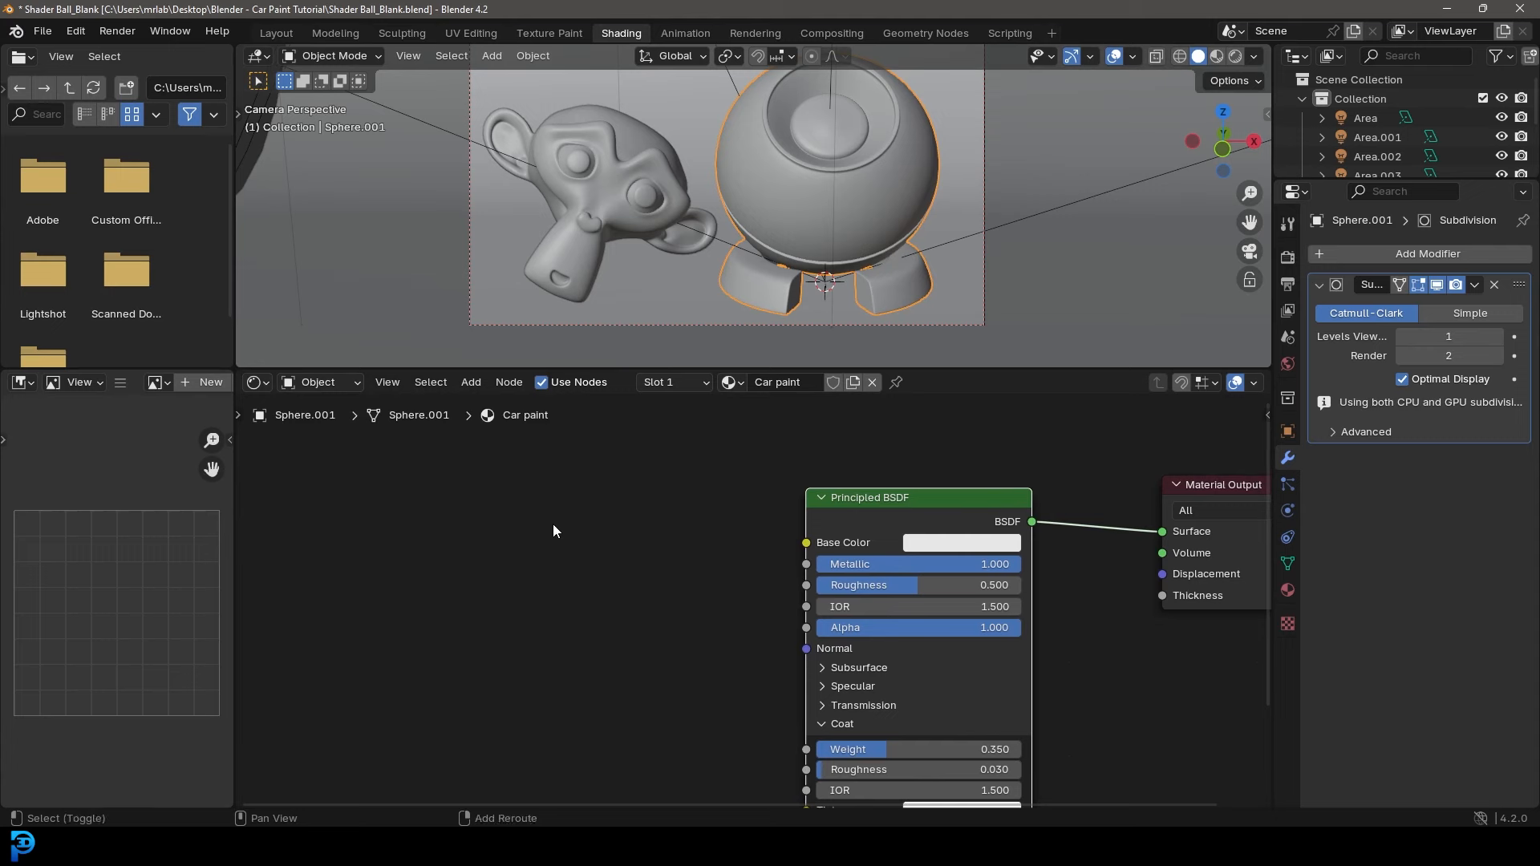
{"action": "key", "text": "shift+a"}
{"action": "left_click", "coordinate": [522, 529]}
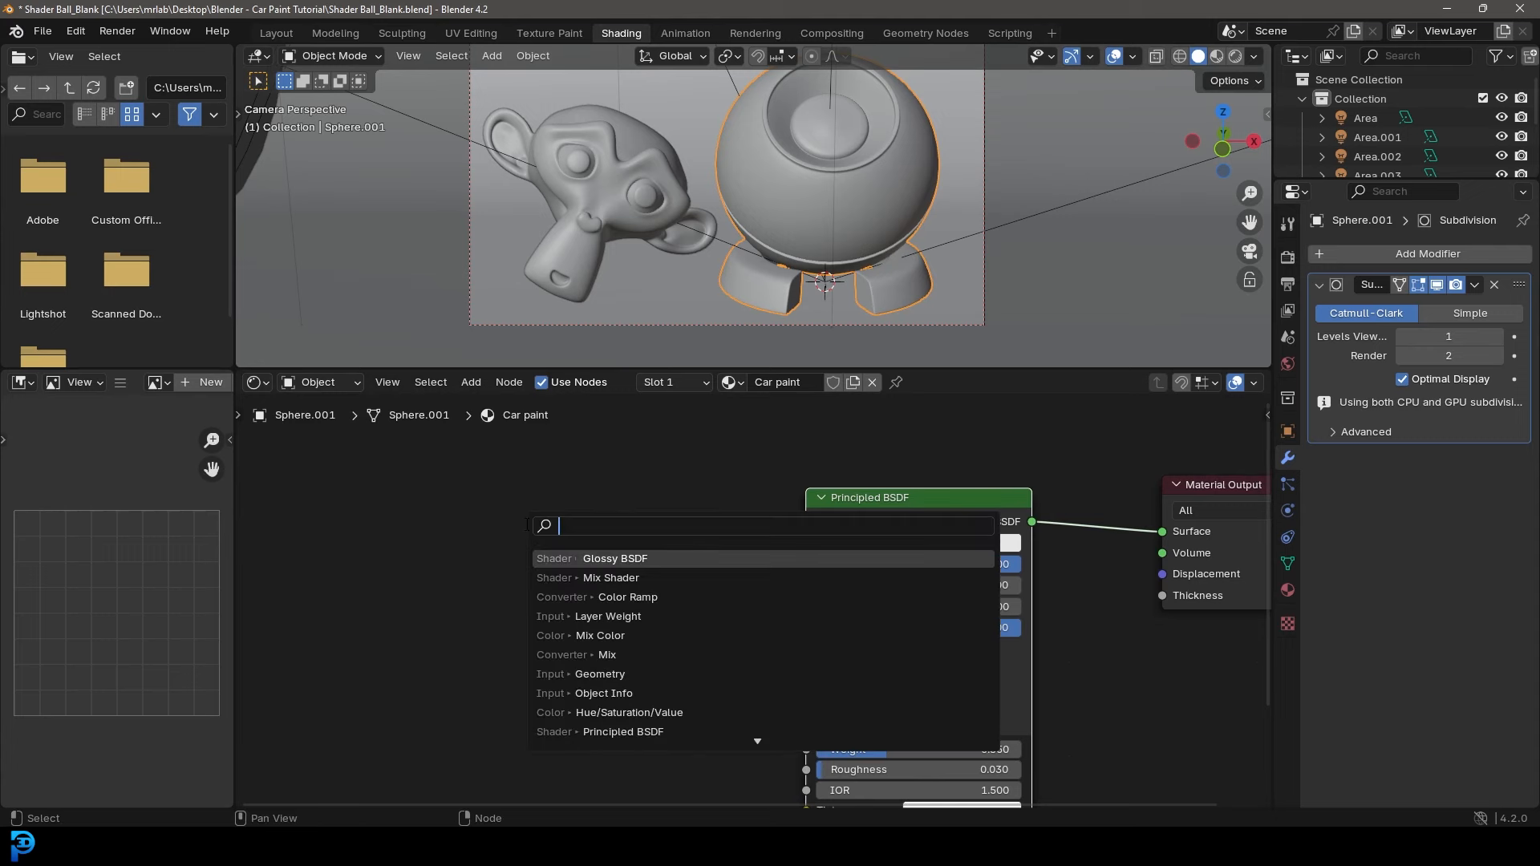
{"action": "type", "text": "mix"}
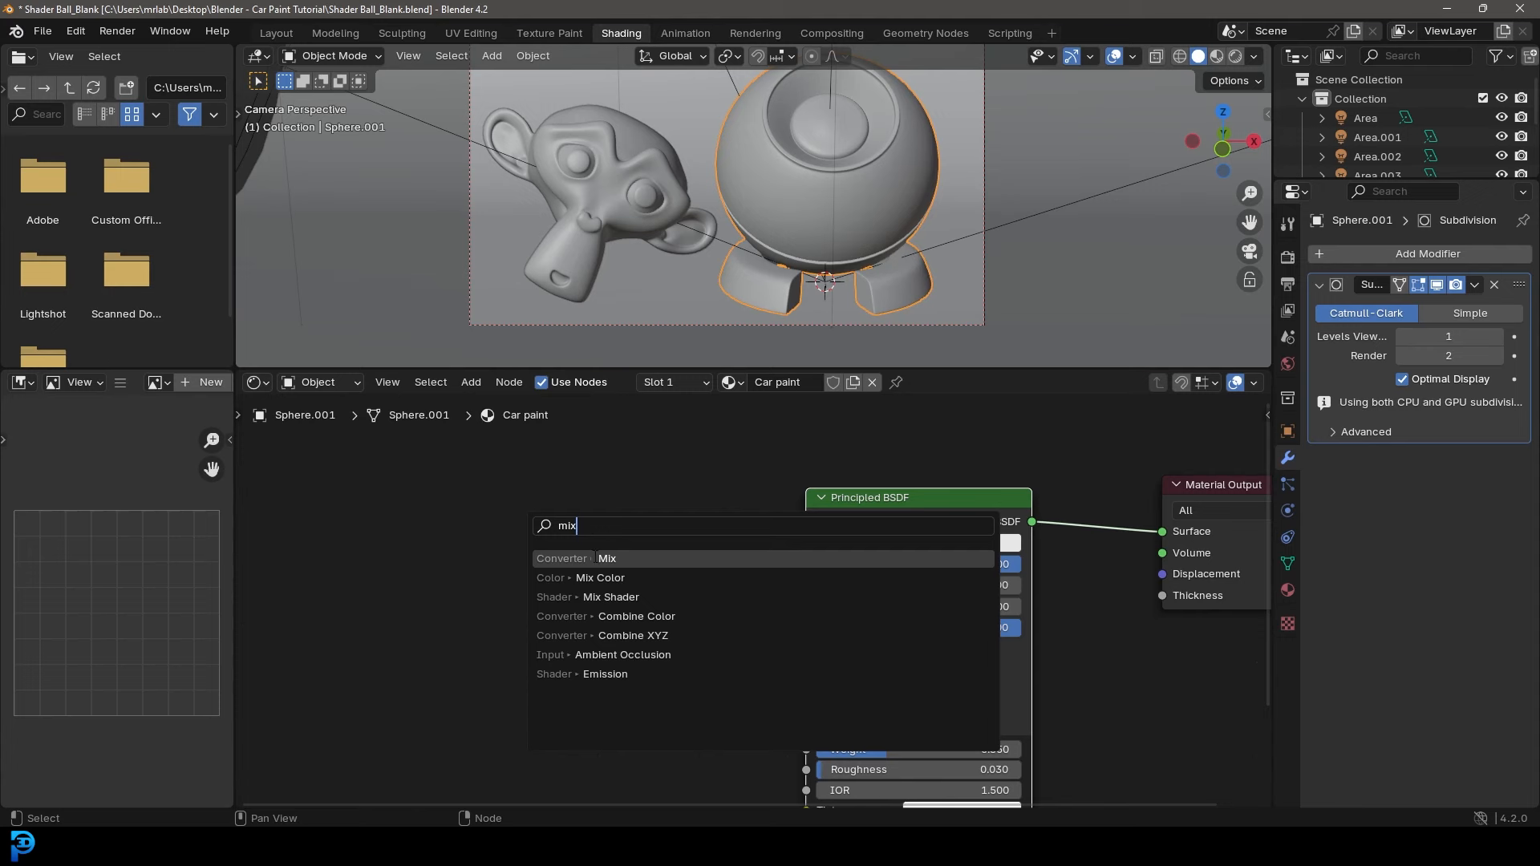
{"action": "key", "text": "Return"}
{"action": "left_click", "coordinate": [618, 581]}
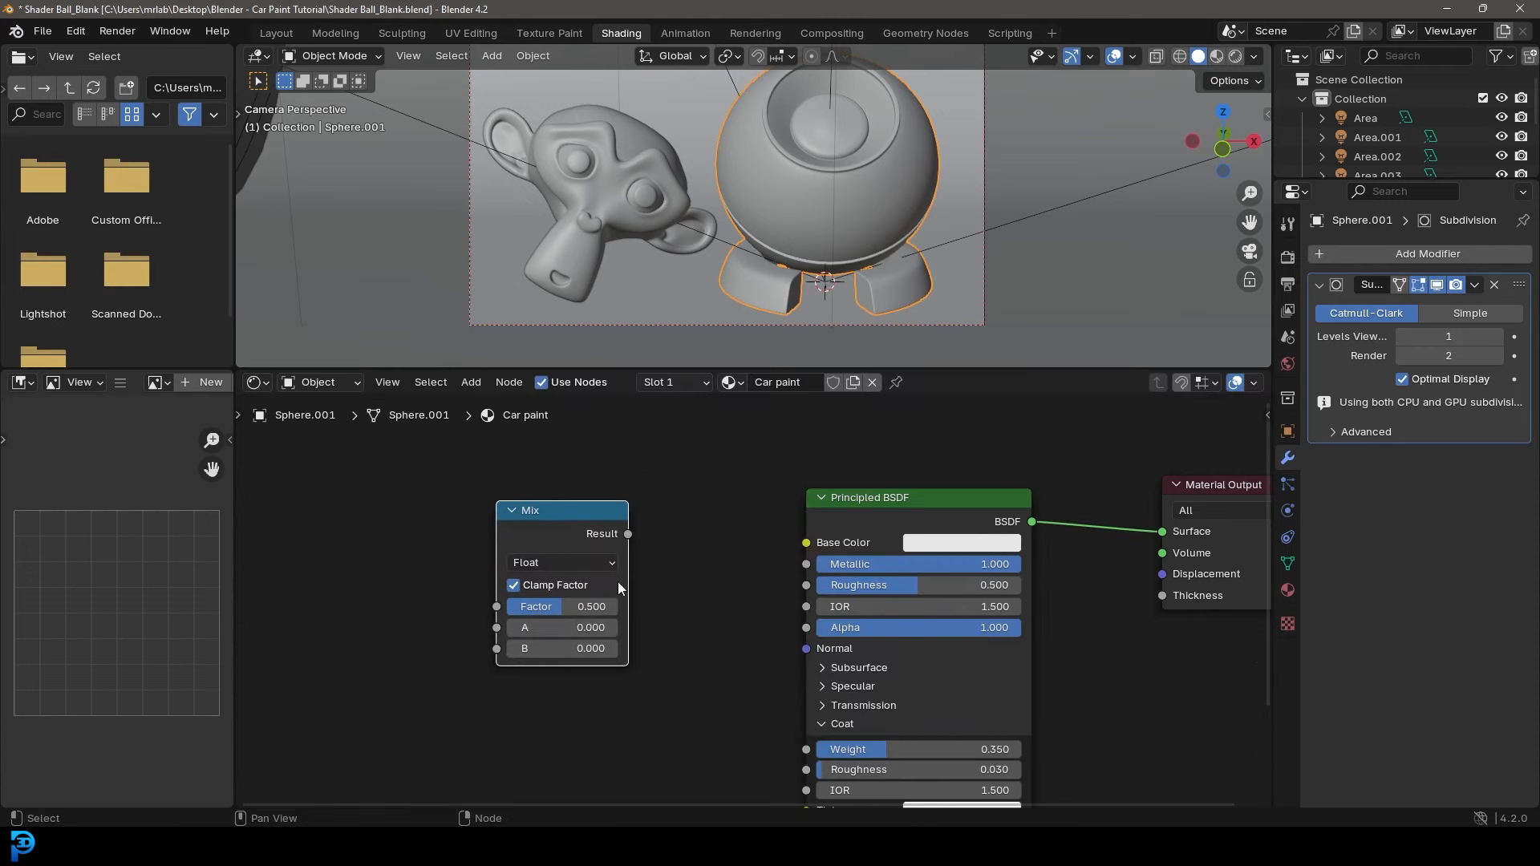
{"action": "left_click", "coordinate": [540, 559]}
{"action": "left_click", "coordinate": [533, 648]}
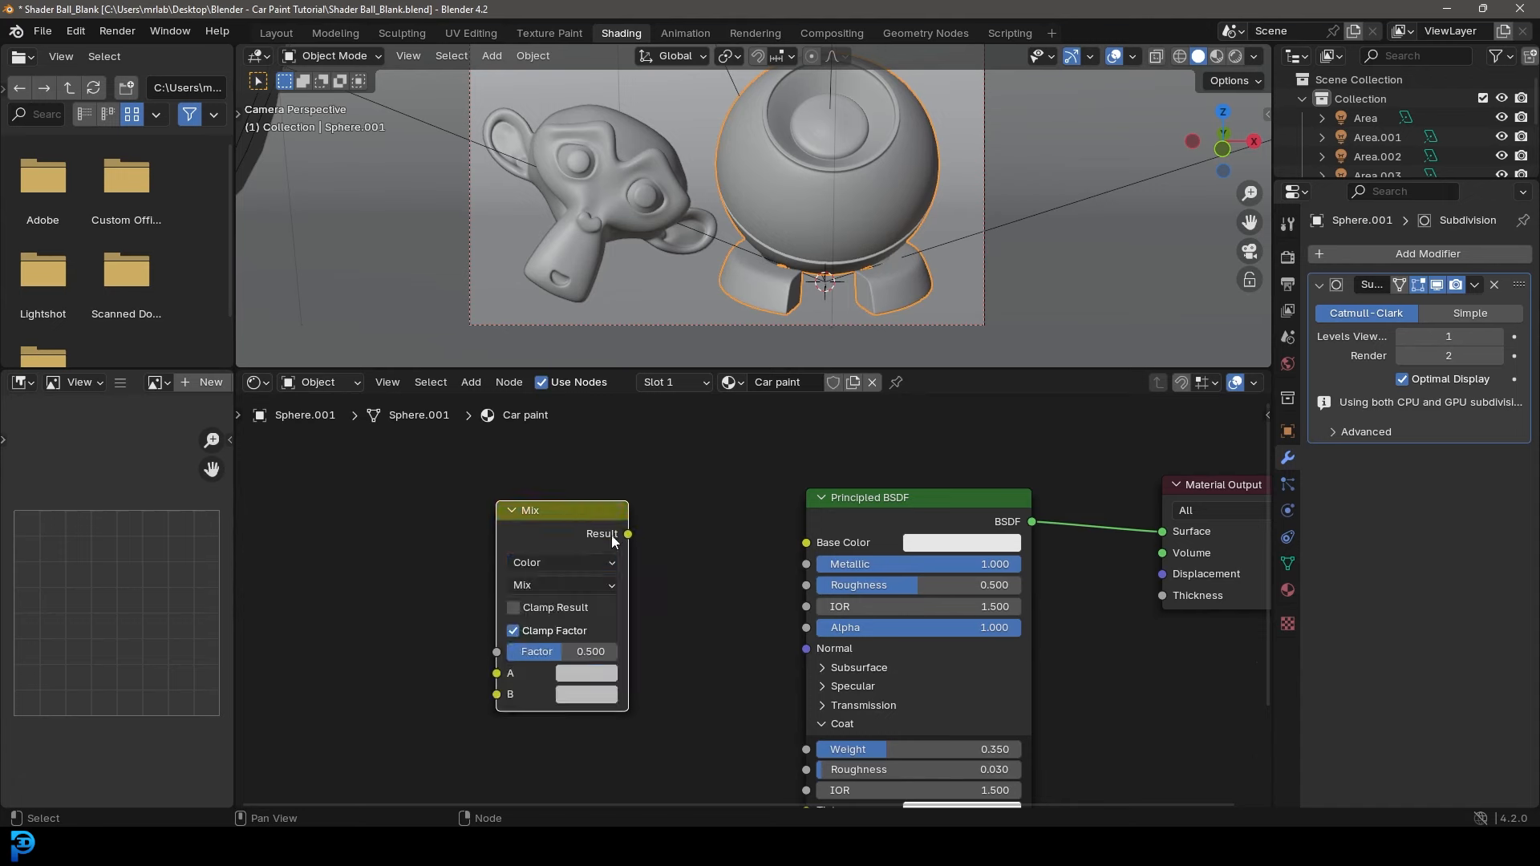
Duplicate the color Mix node and place the copy to the left of the original.
{"action": "middle_click_drag", "start_coordinate": [557, 516], "coordinate": [629, 512]}
{"action": "key", "text": "shift+d"}
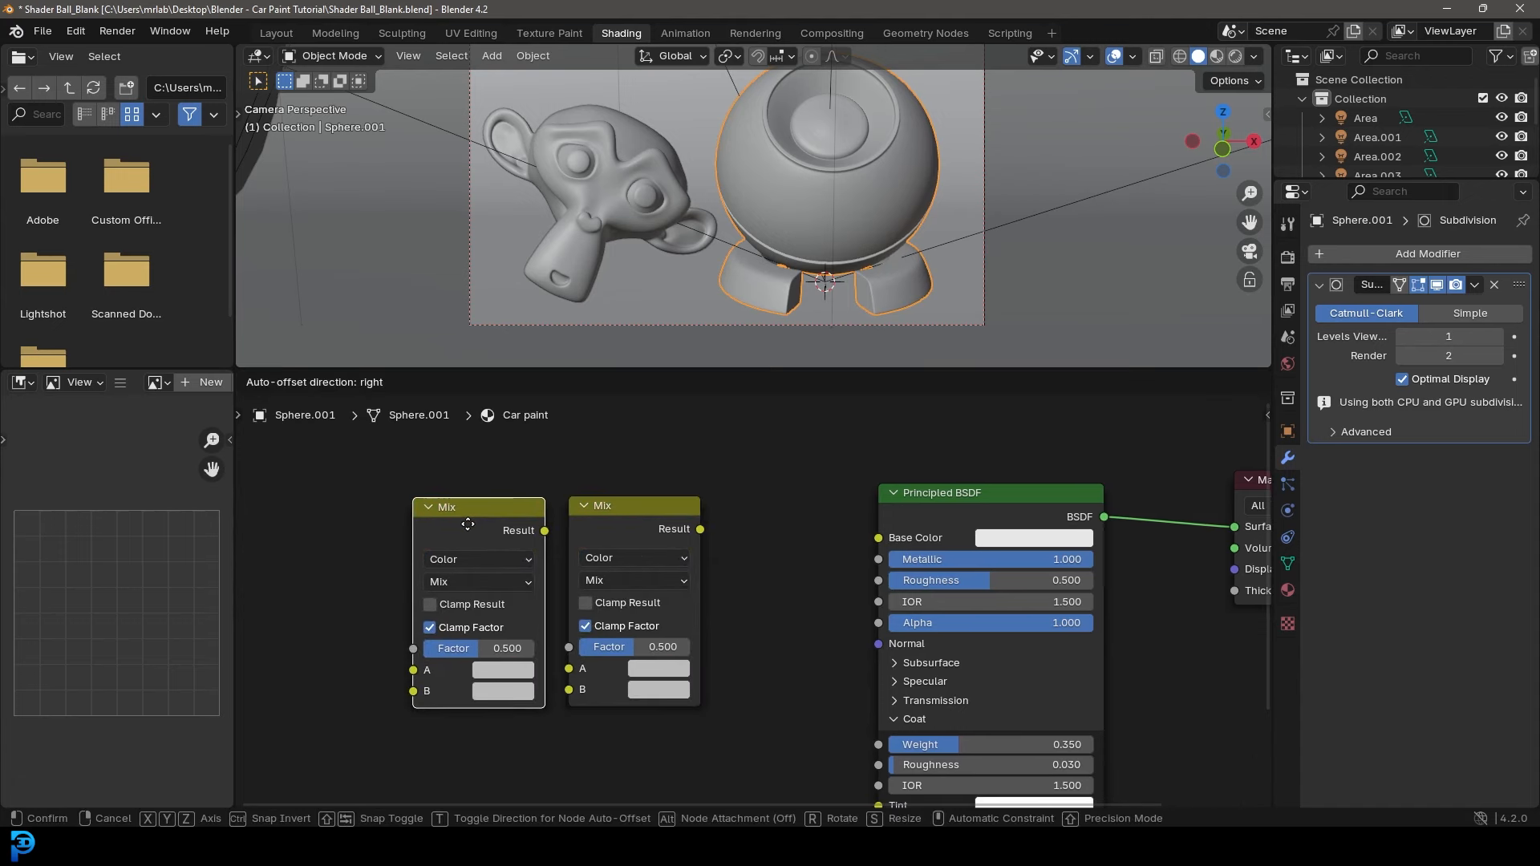
{"action": "left_click", "coordinate": [468, 525]}
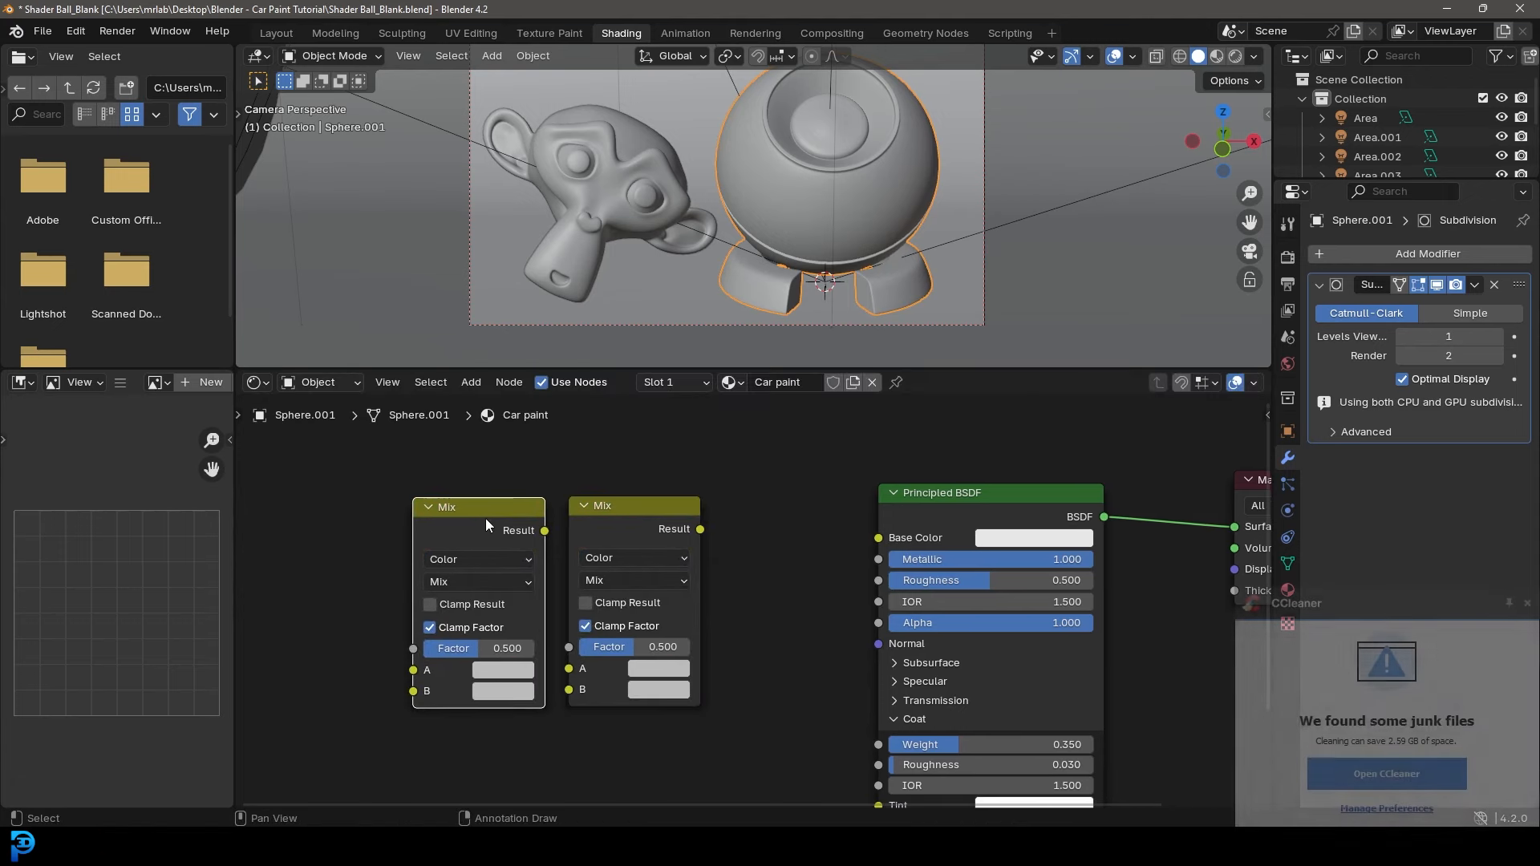
Connect the original Mix node's Result to the Principled BSDF's Base Color and dismiss the CCleaner notification.
{"action": "scroll", "coordinate": [705, 556], "scroll_direction": "up", "scroll_amount": 2}
{"action": "left_click_drag", "start_coordinate": [692, 517], "coordinate": [899, 527]}
{"action": "left_click", "coordinate": [1527, 603]}
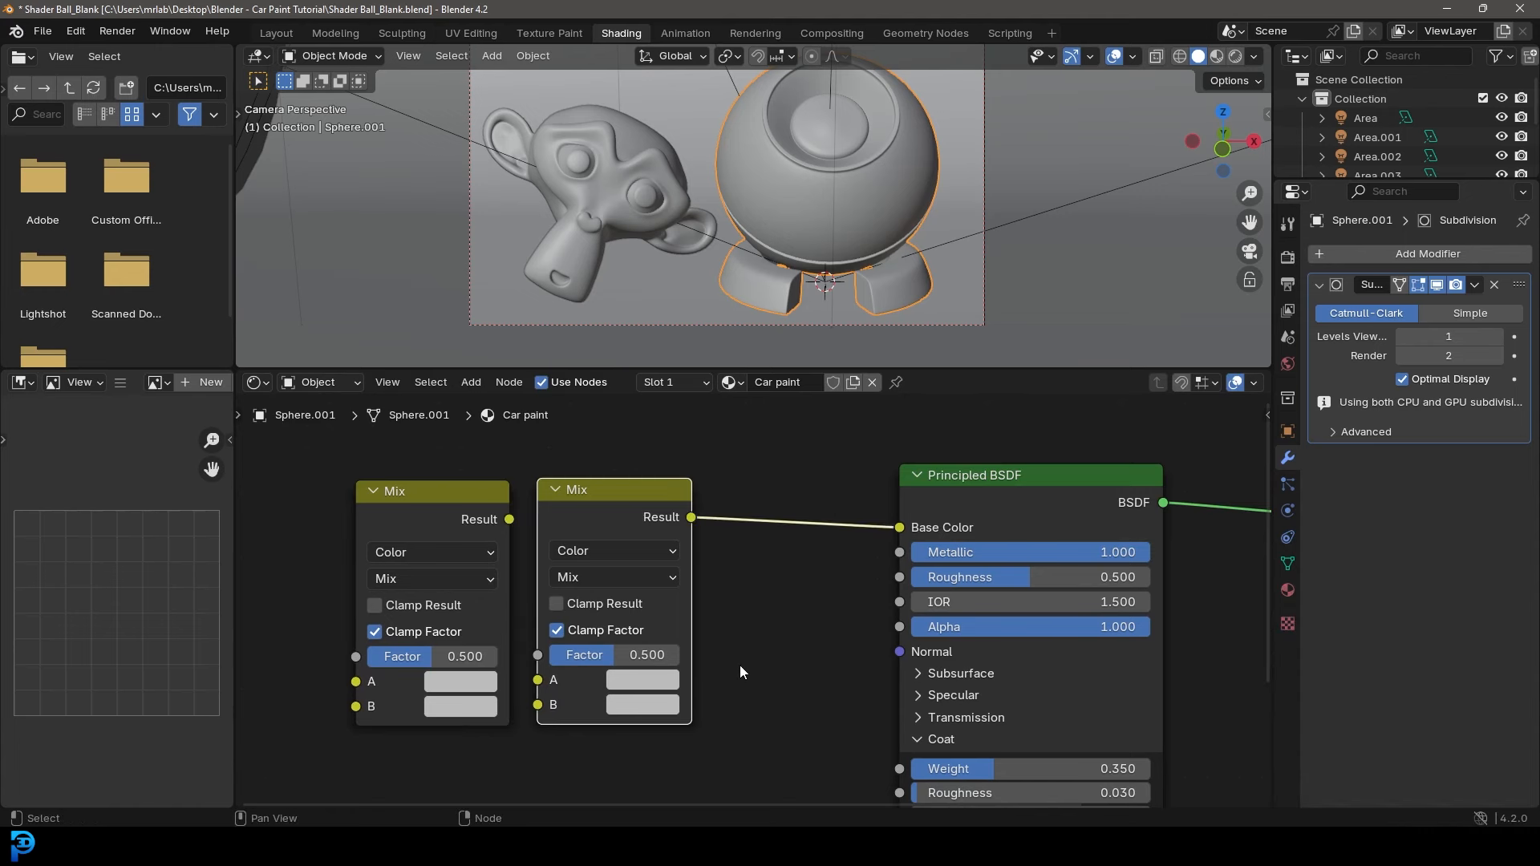
Move the duplicated Mix node further left and connect its Result to input A of the original Mix node.
{"action": "scroll", "coordinate": [740, 666], "scroll_direction": "down", "scroll_amount": 1}
{"action": "left_click_drag", "start_coordinate": [457, 512], "coordinate": [419, 509]}
{"action": "left_click_drag", "start_coordinate": [508, 528], "coordinate": [548, 666]}
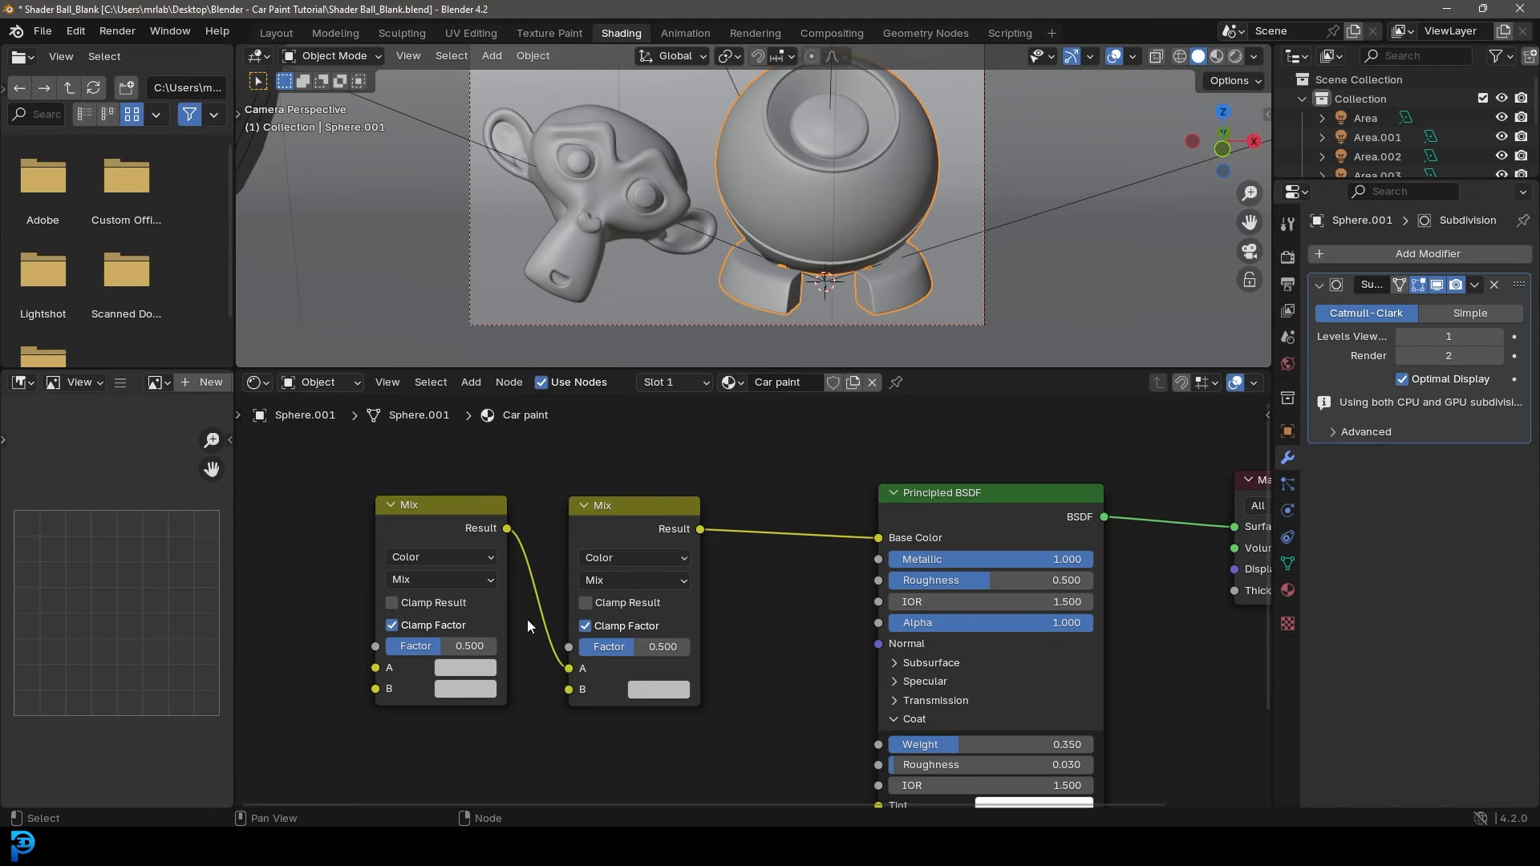
Set the leftmost Mix node's blending mode to Multiply and its B color to dark orange.
{"action": "left_click", "coordinate": [431, 579]}
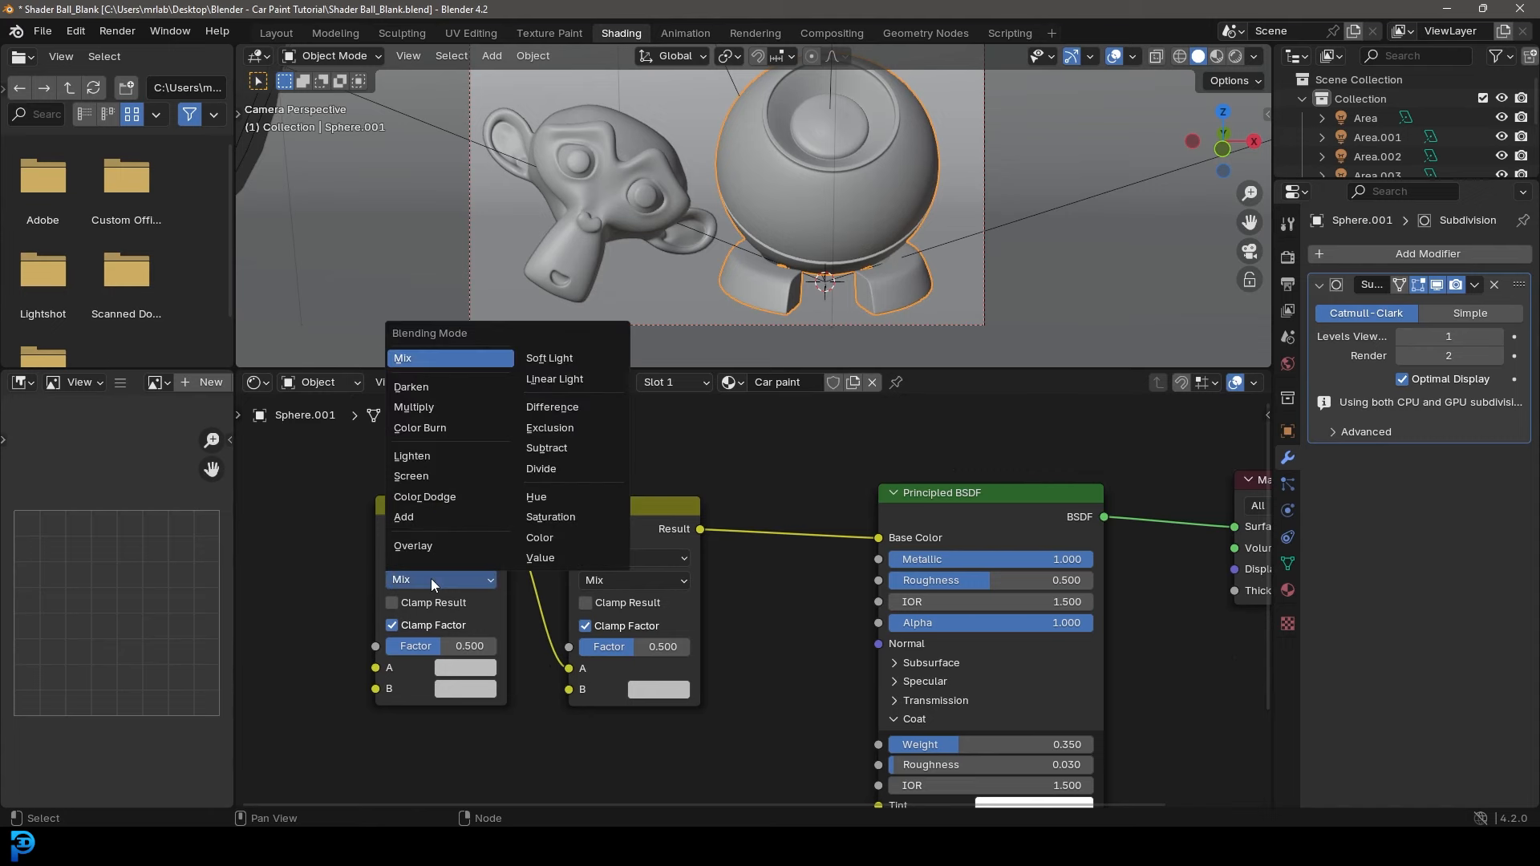
{"action": "left_click", "coordinate": [413, 407]}
{"action": "scroll", "coordinate": [552, 681], "scroll_direction": "up", "scroll_amount": 2}
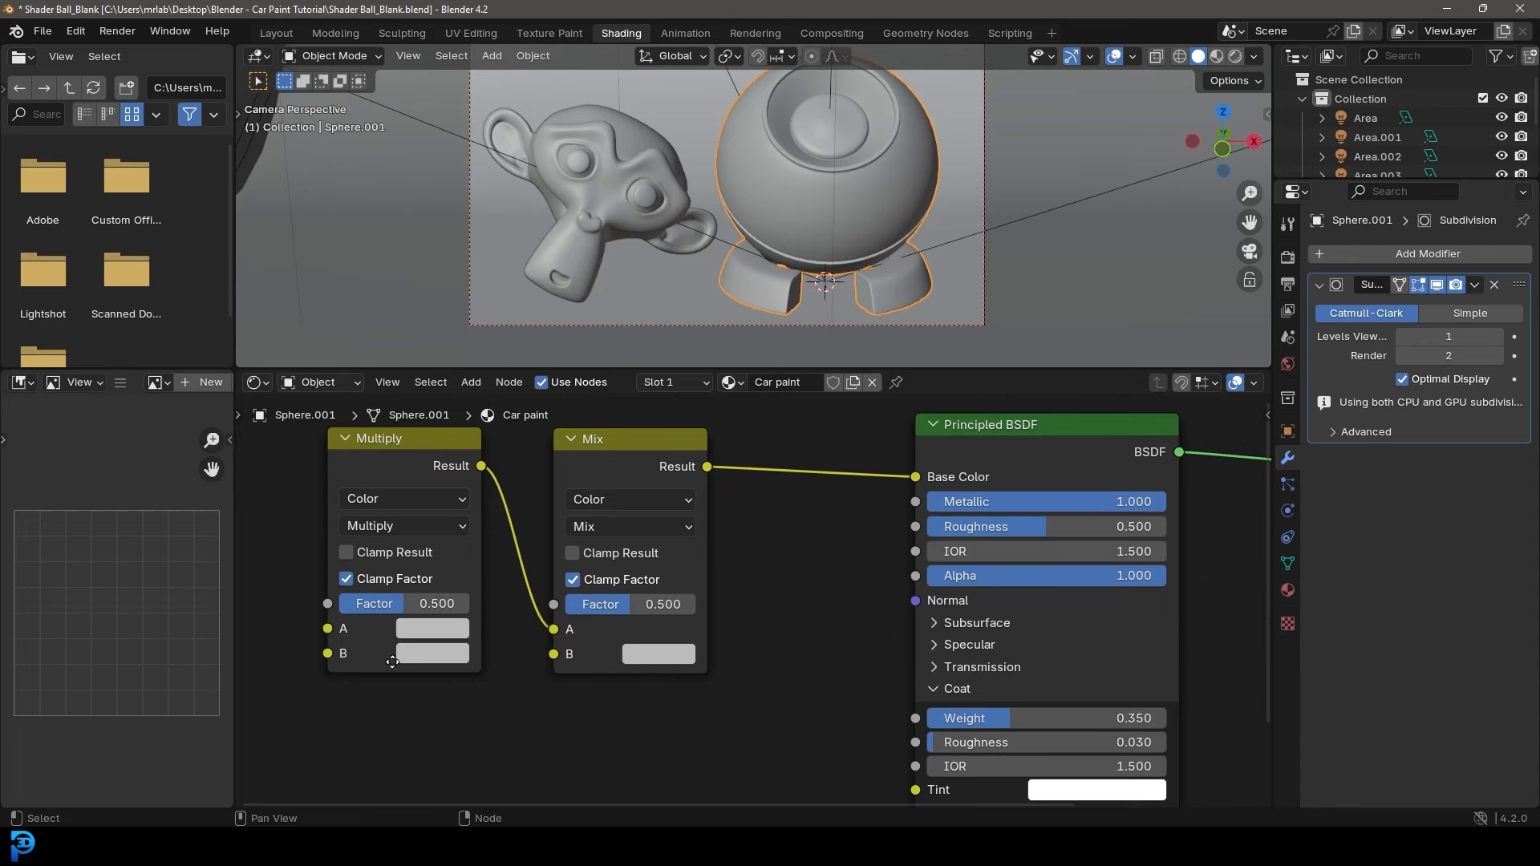
{"action": "middle_click_drag", "start_coordinate": [393, 662], "coordinate": [433, 679]}
{"action": "left_click", "coordinate": [473, 669]}
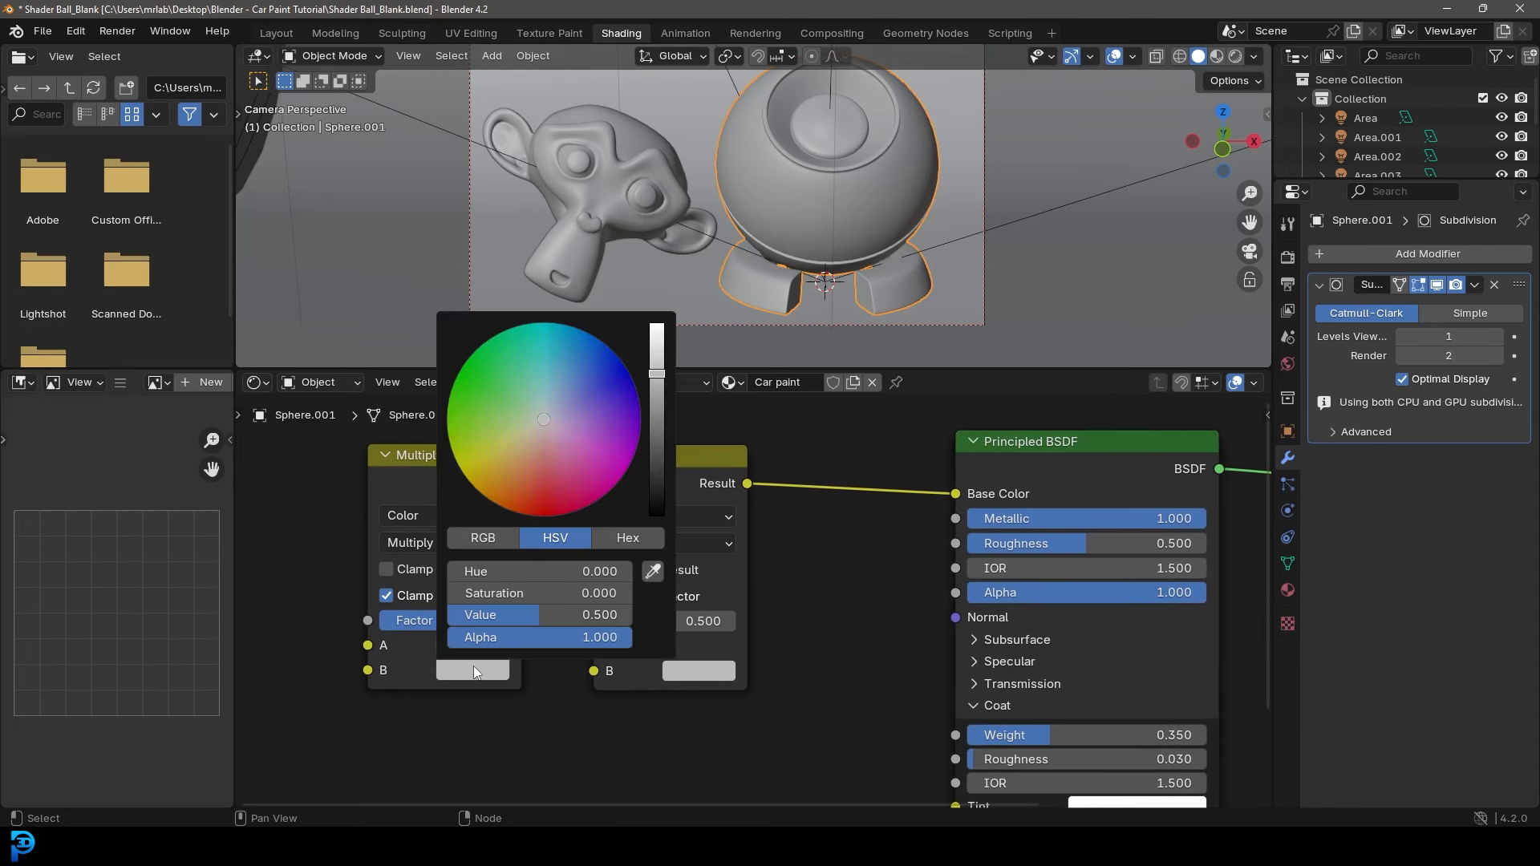
{"action": "left_click", "coordinate": [508, 499]}
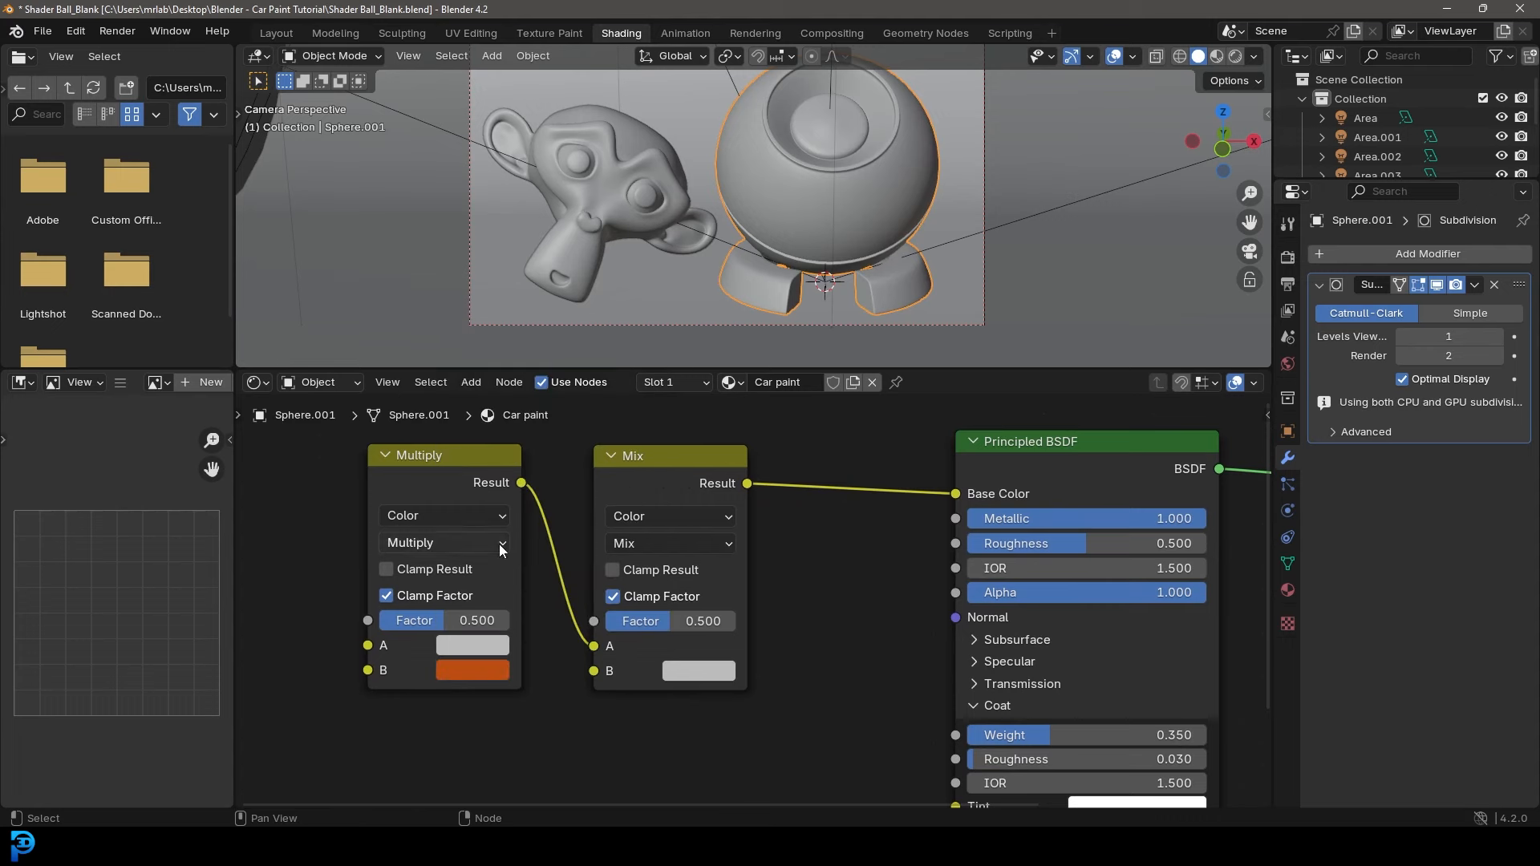
Brighten the Multiply node's B color to vivid orange and set its Factor to 1.000.
{"action": "left_click", "coordinate": [488, 668]}
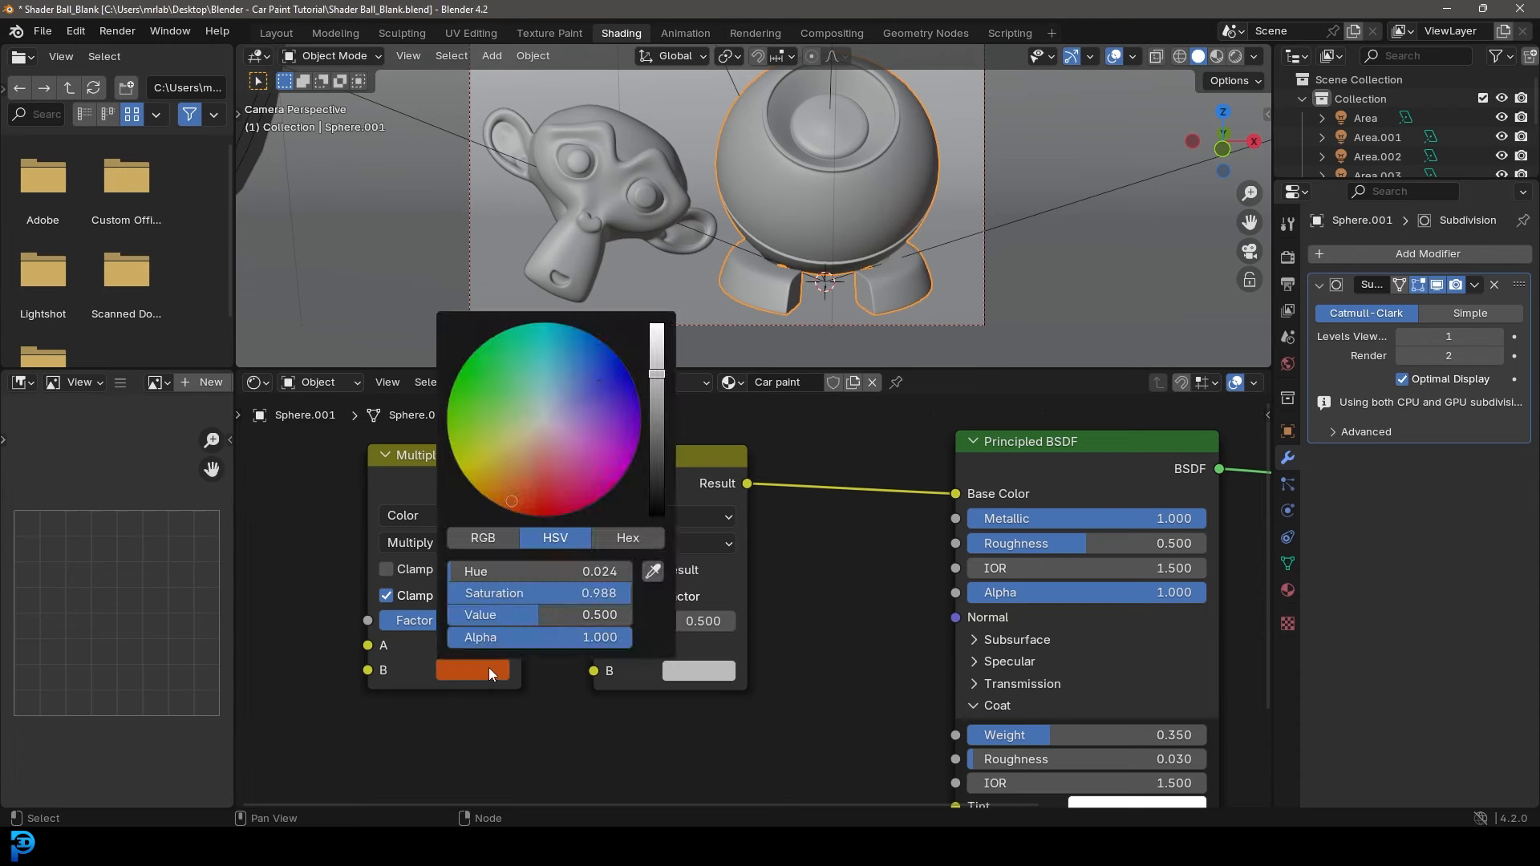
{"action": "left_click_drag", "start_coordinate": [658, 366], "coordinate": [657, 340]}
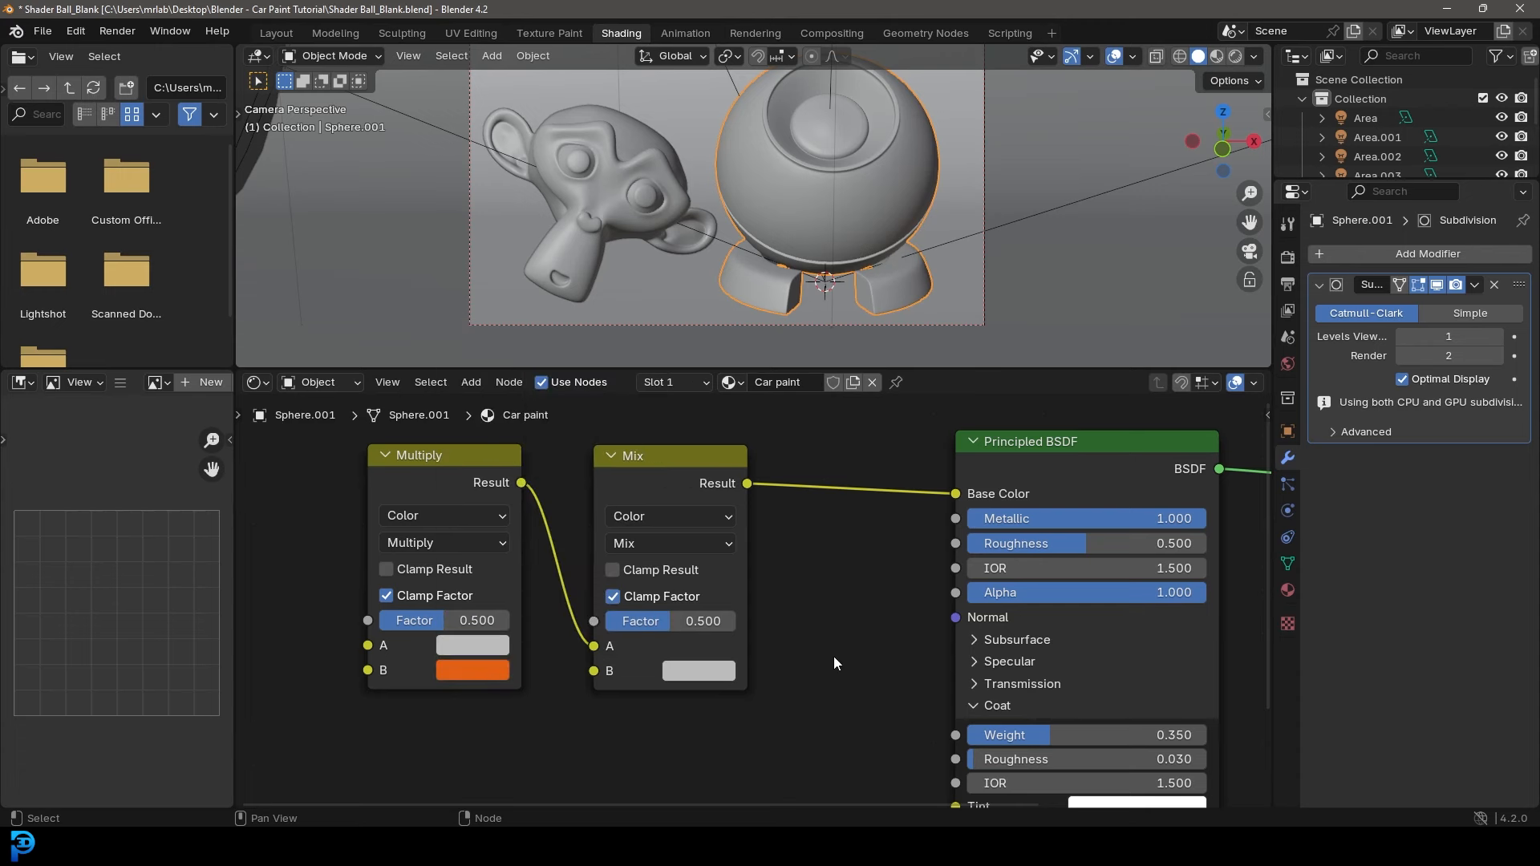
{"action": "left_click_drag", "start_coordinate": [469, 620], "coordinate": [535, 620]}
Set the Mix node's B color to crimson red.
{"action": "left_click", "coordinate": [690, 672]}
{"action": "left_click_drag", "start_coordinate": [797, 502], "coordinate": [789, 502]}
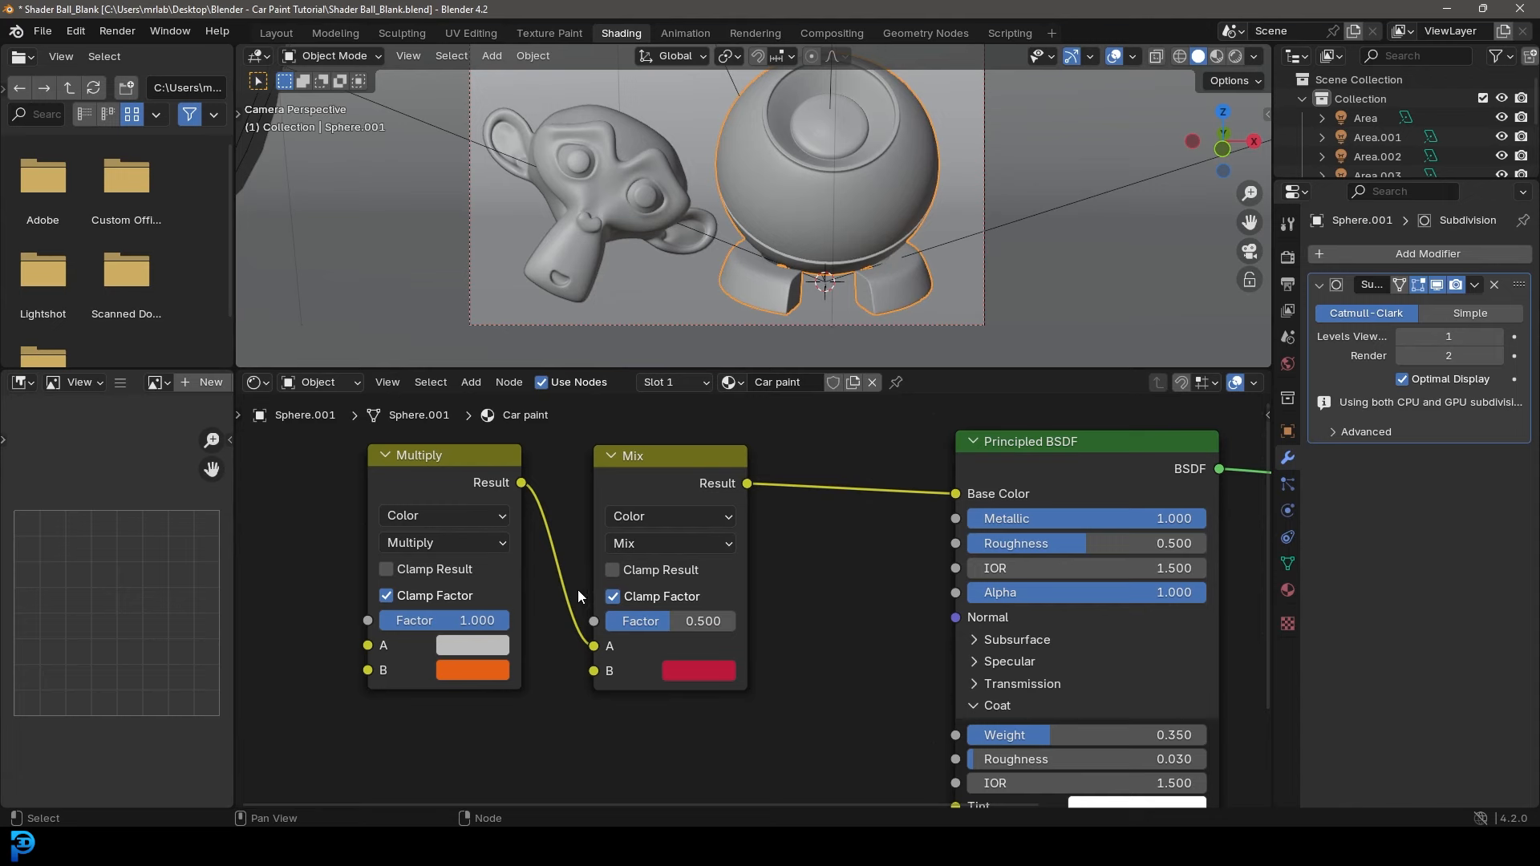
Add a Layer Weight node above the Multiply node and connect its Facing output to the Mix node's Factor.
{"action": "scroll", "coordinate": [556, 557], "scroll_direction": "down", "scroll_amount": 1}
{"action": "middle_click_drag", "start_coordinate": [556, 557], "coordinate": [657, 705]}
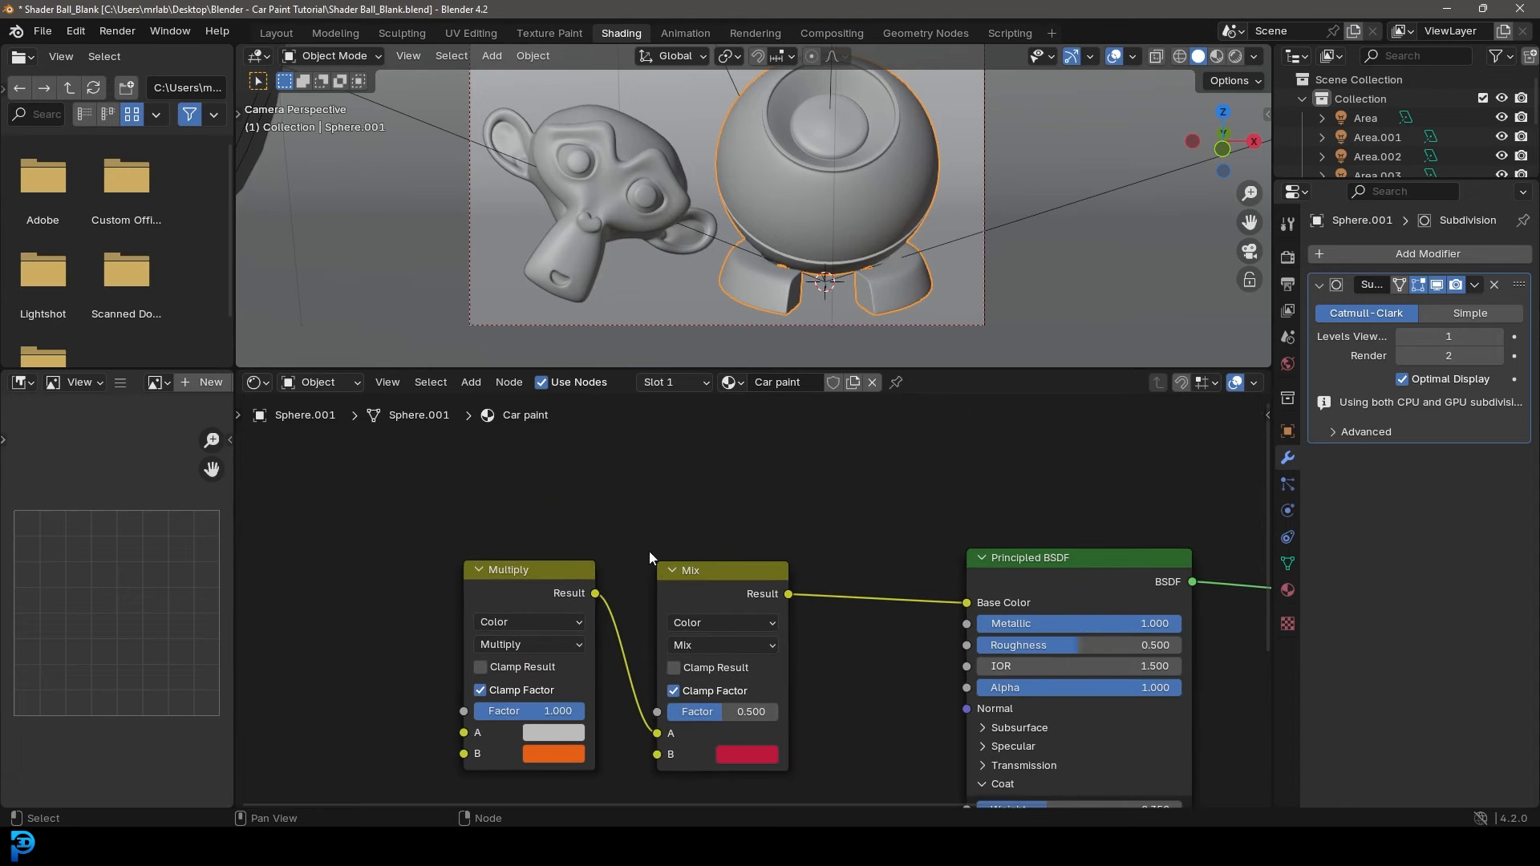
{"action": "scroll", "coordinate": [609, 525], "scroll_direction": "up", "scroll_amount": 1}
{"action": "key", "text": "shift+a"}
{"action": "left_click", "coordinate": [571, 503]}
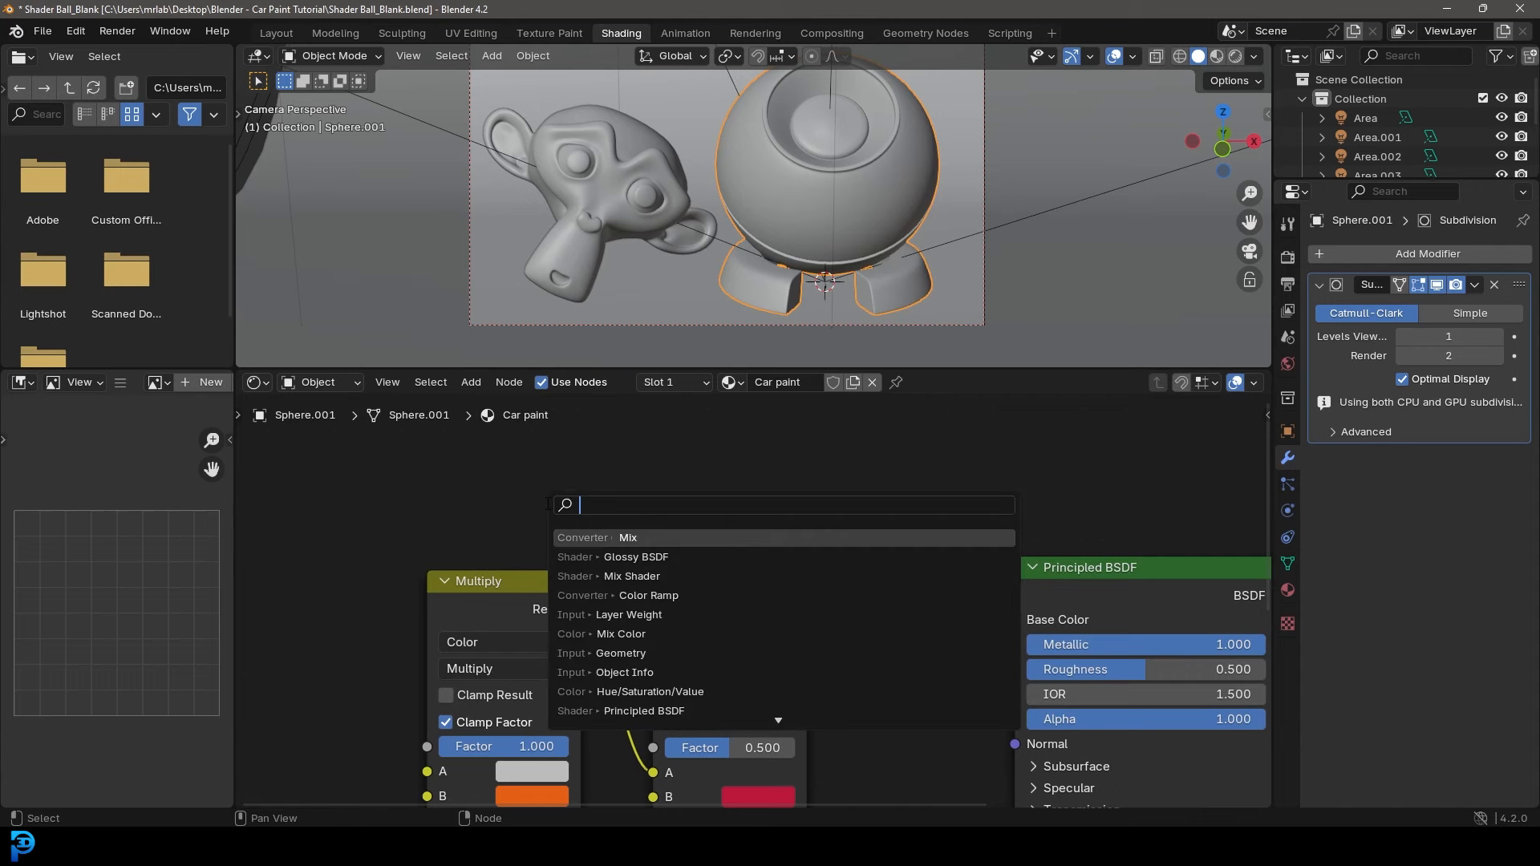
{"action": "type", "text": "layer"}
{"action": "left_click", "coordinate": [626, 538]}
{"action": "left_click", "coordinate": [624, 555]}
{"action": "scroll", "coordinate": [623, 553], "scroll_direction": "down", "scroll_amount": 2}
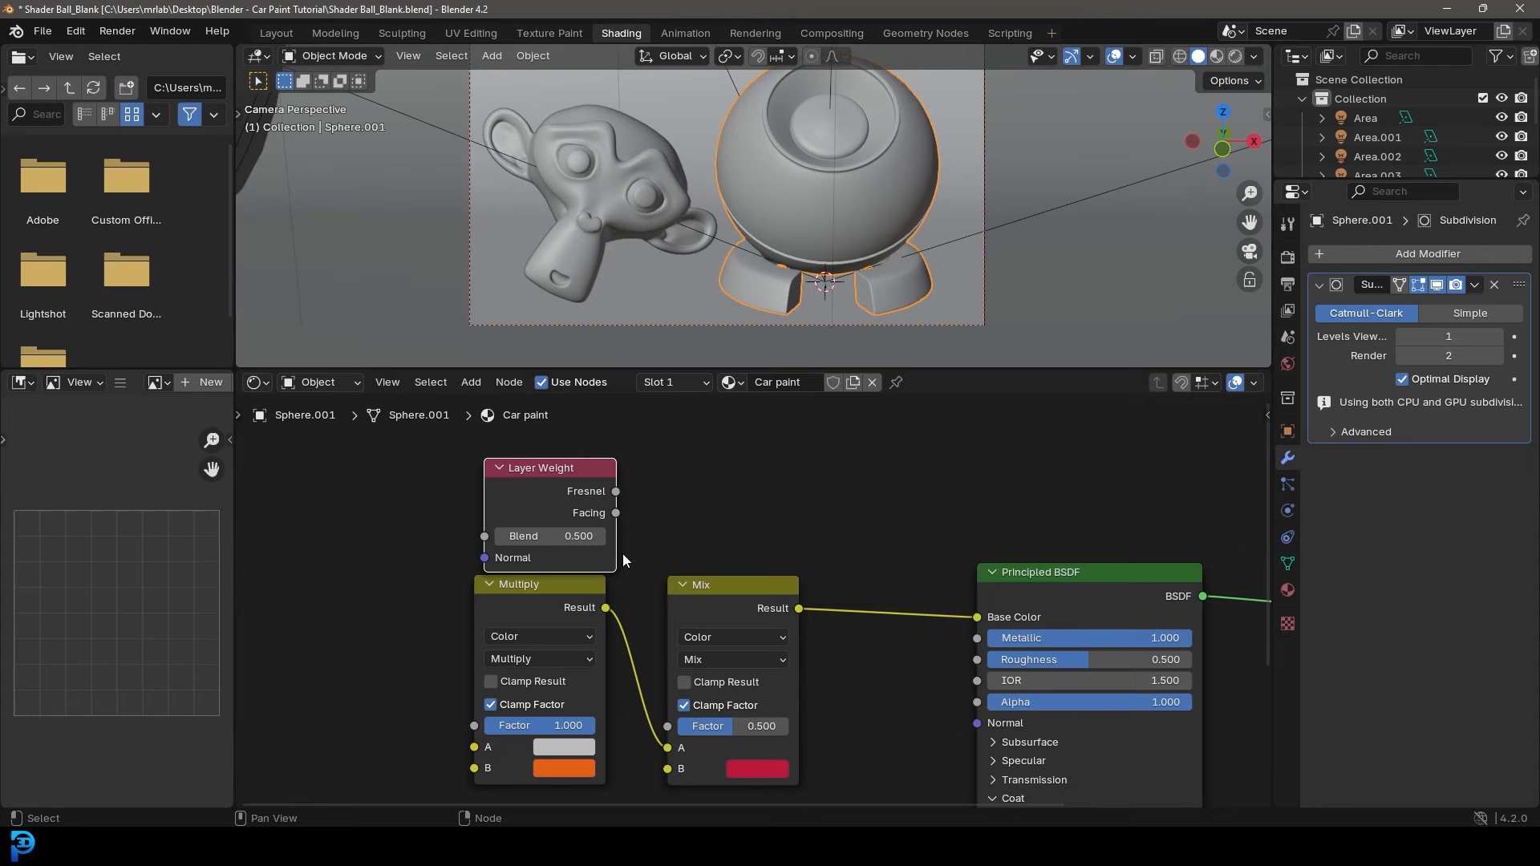
{"action": "scroll", "coordinate": [619, 537], "scroll_direction": "up", "scroll_amount": 2}
{"action": "left_click_drag", "start_coordinate": [593, 498], "coordinate": [656, 673]}
Switch the viewport to Rendered shading and inspect the paint on the shader ball up close.
{"action": "middle_click_drag", "start_coordinate": [690, 634], "coordinate": [768, 760]}
{"action": "key", "text": "z"}
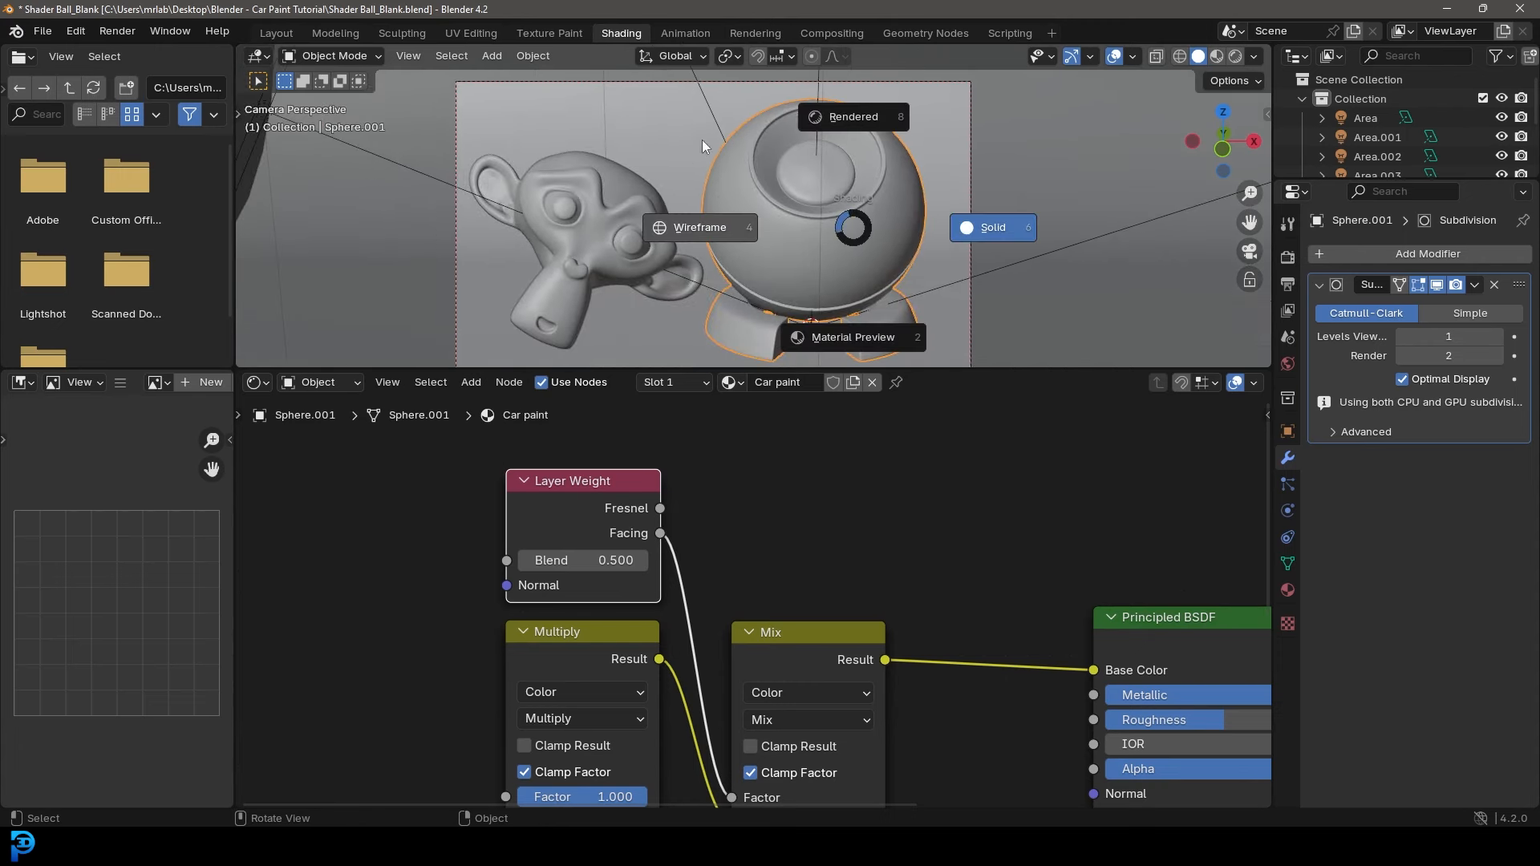
{"action": "left_click", "coordinate": [905, 200]}
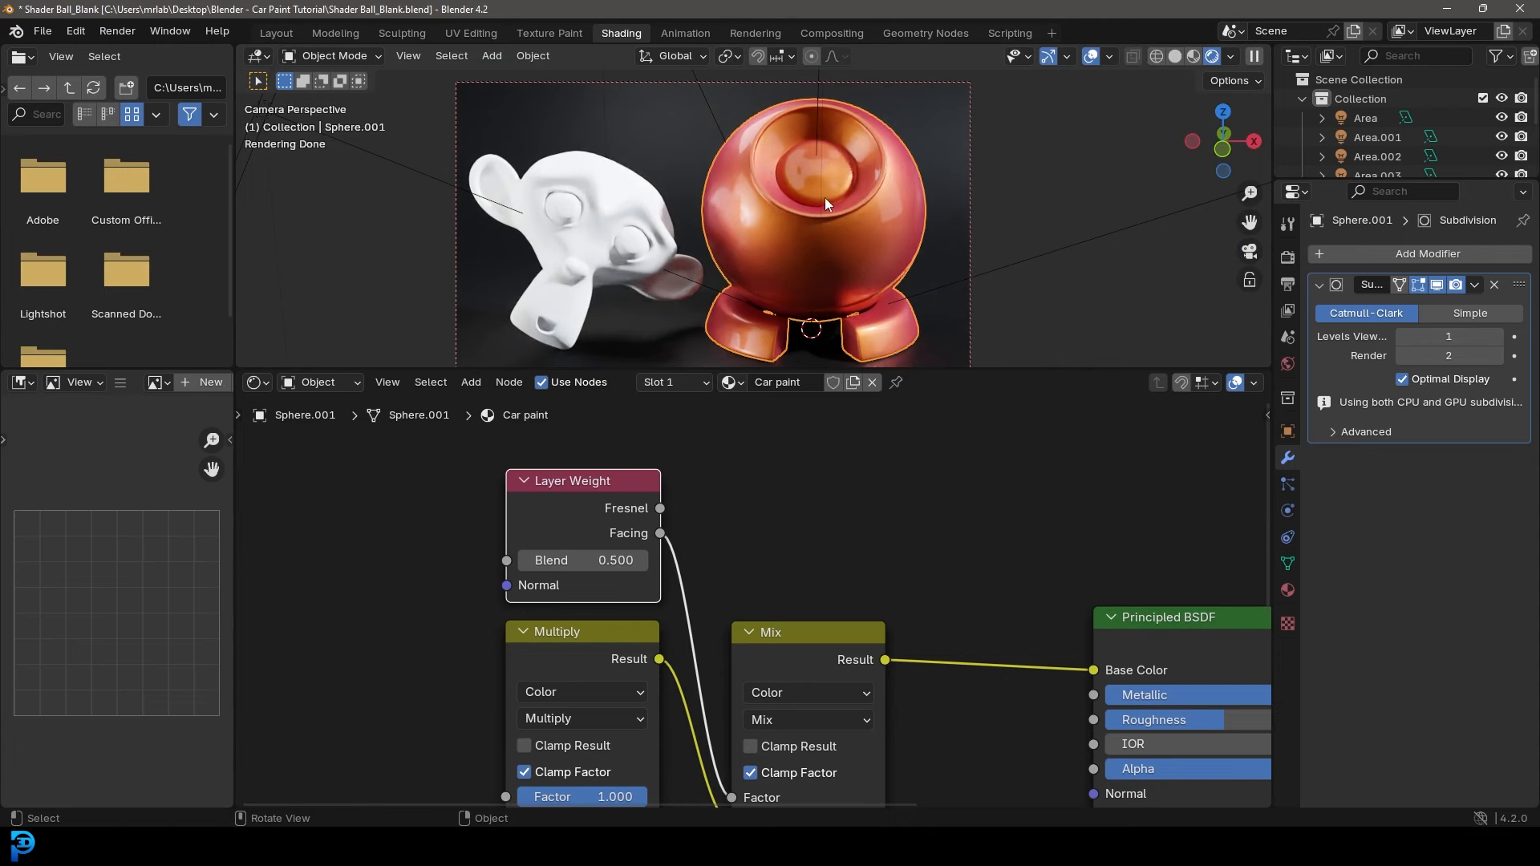
{"action": "scroll", "coordinate": [822, 580], "scroll_direction": "down", "scroll_amount": 3}
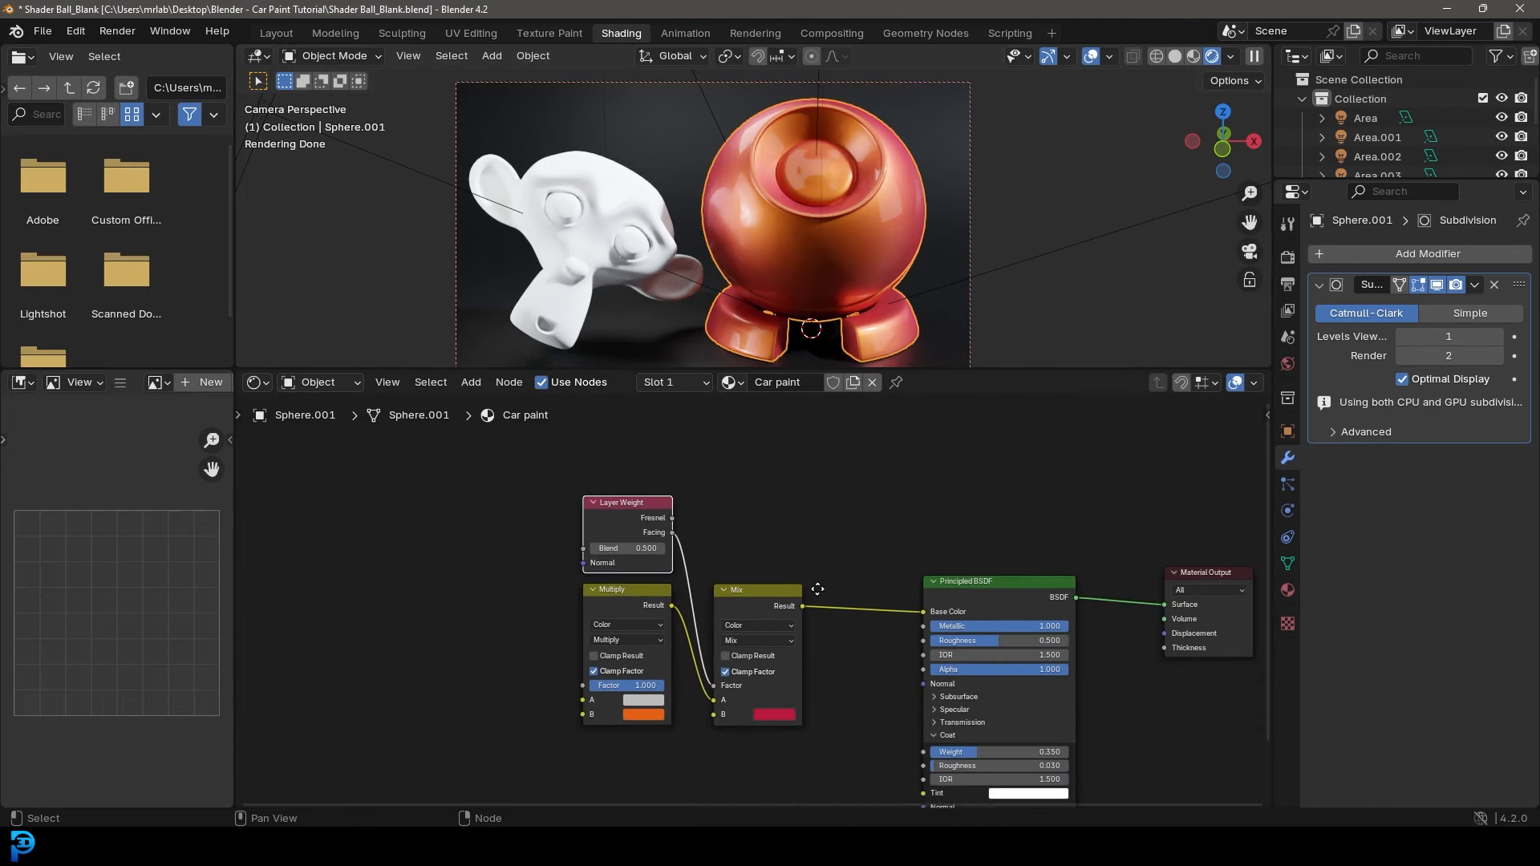
{"action": "scroll", "coordinate": [860, 205], "scroll_direction": "up", "scroll_amount": 4}
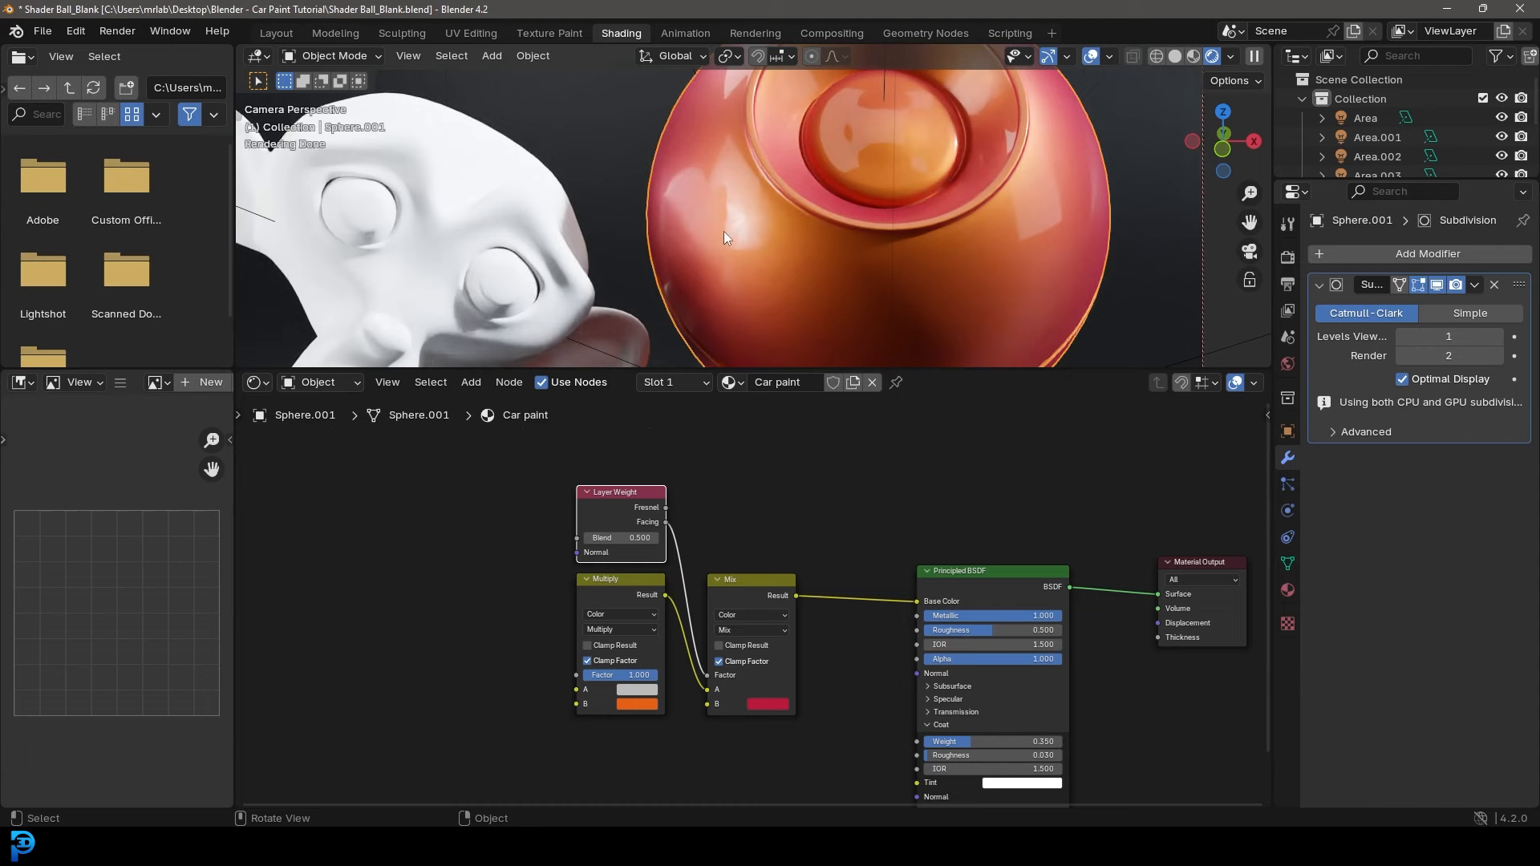
Add a Noise Texture node below the Multiply node and connect its Color output to the Principled BSDF's Roughness.
{"action": "scroll", "coordinate": [744, 619], "scroll_direction": "down", "scroll_amount": 5}
{"action": "middle_click_drag", "start_coordinate": [783, 737], "coordinate": [834, 635]}
{"action": "scroll", "coordinate": [788, 587], "scroll_direction": "up", "scroll_amount": 7}
{"action": "scroll", "coordinate": [721, 604], "scroll_direction": "up", "scroll_amount": 1}
{"action": "key", "text": "shift+a"}
{"action": "type", "text": "noise"}
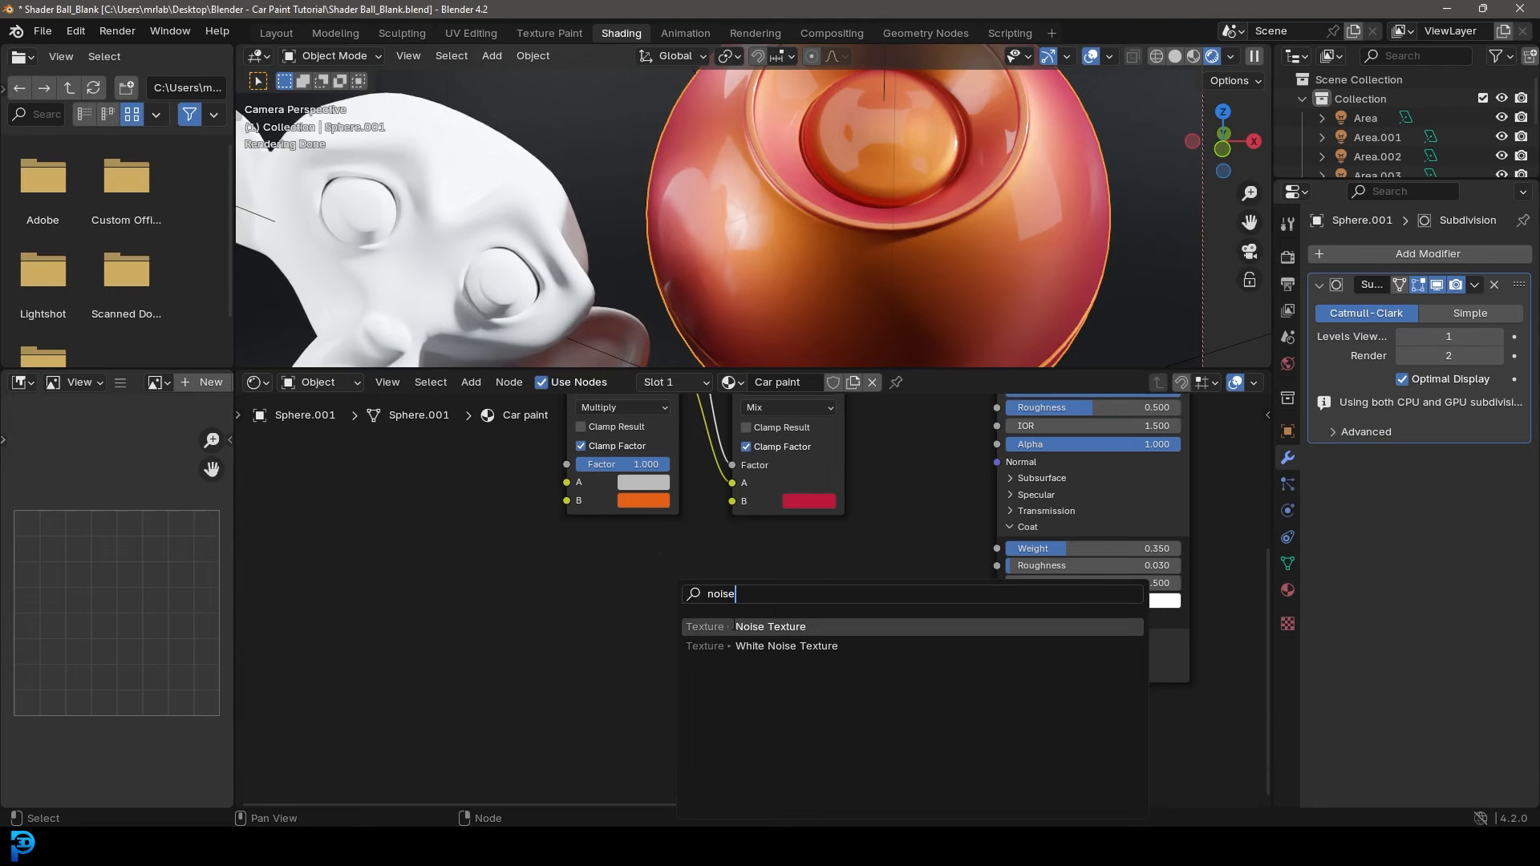
{"action": "left_click", "coordinate": [734, 626]}
{"action": "left_click", "coordinate": [625, 604]}
{"action": "scroll", "coordinate": [758, 618], "scroll_direction": "down", "scroll_amount": 3}
{"action": "middle_click_drag", "start_coordinate": [805, 660], "coordinate": [695, 711]}
{"action": "left_click_drag", "start_coordinate": [631, 689], "coordinate": [839, 503]}
Insert a Color Ramp node into the link between the Noise Texture and the Principled BSDF's Roughness.
{"action": "middle_click_drag", "start_coordinate": [758, 631], "coordinate": [788, 580]}
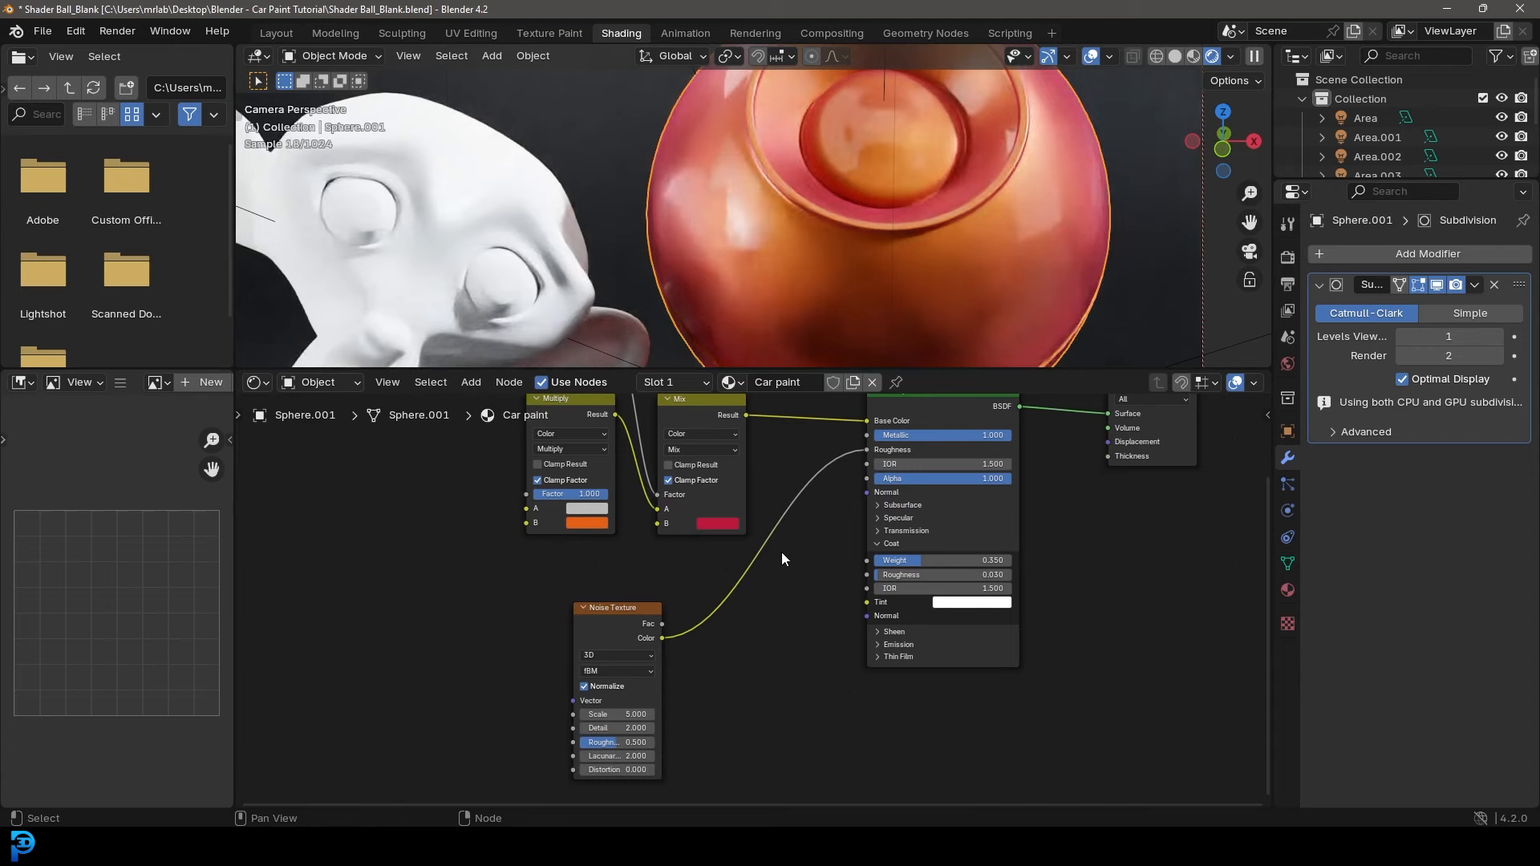
{"action": "key", "text": "shift+a"}
{"action": "mouse_move", "coordinate": [781, 552]}
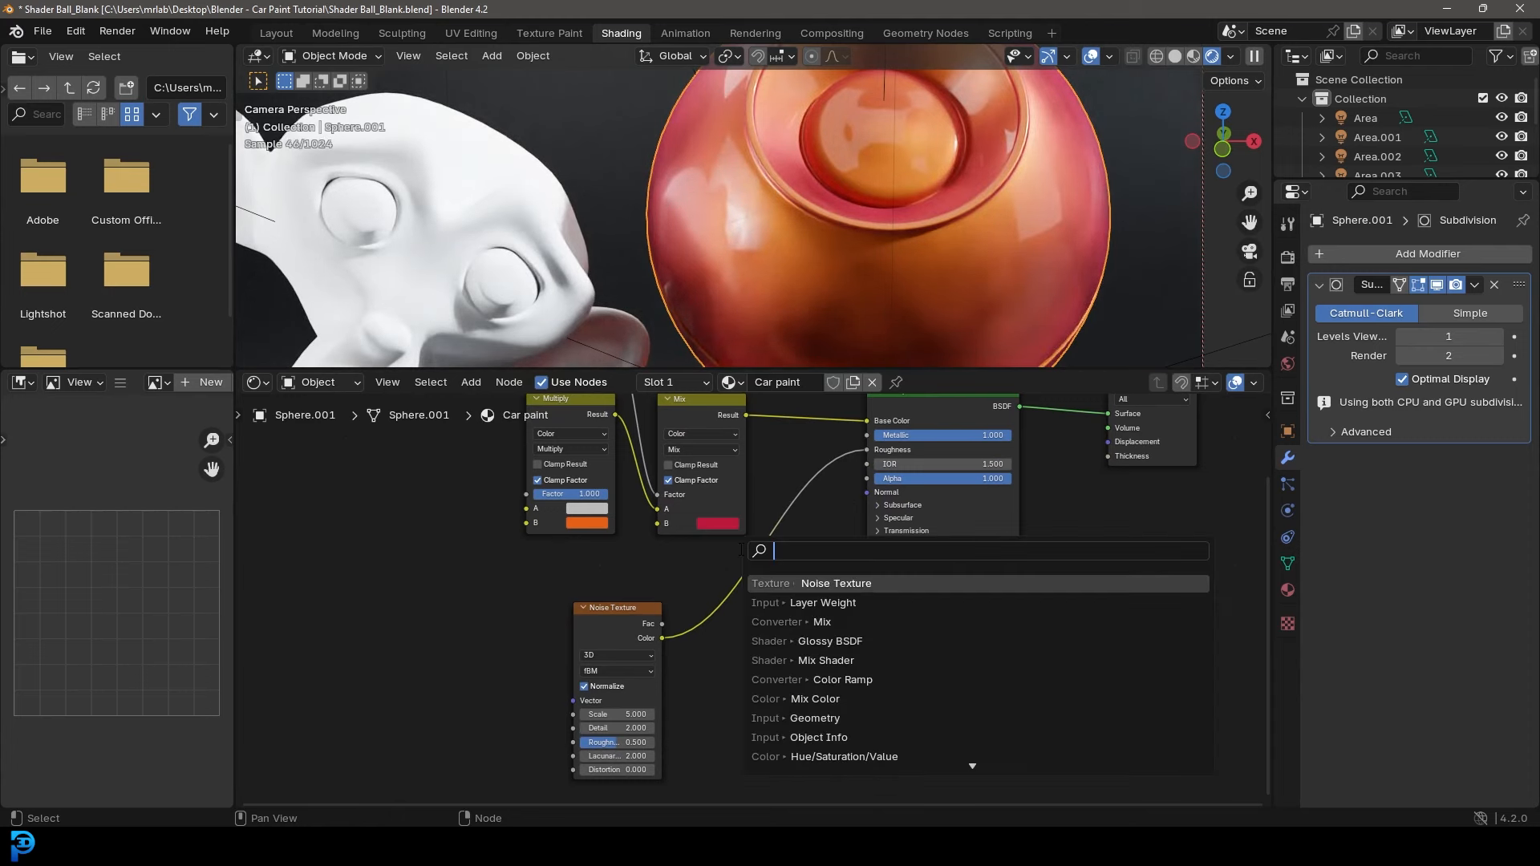
{"action": "type", "text": "color"}
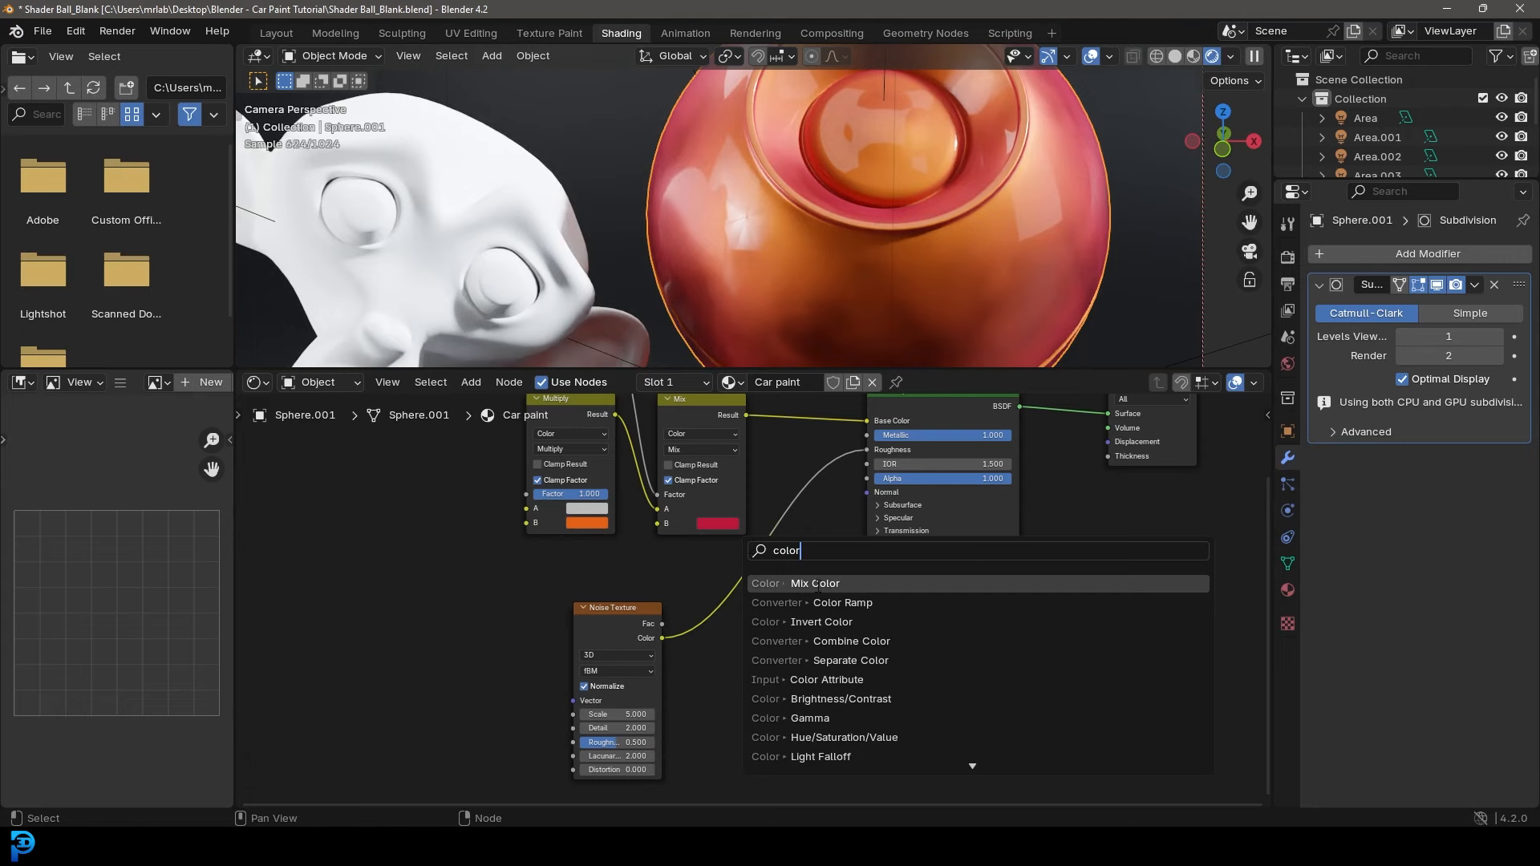
{"action": "left_click", "coordinate": [835, 602]}
{"action": "left_click", "coordinate": [692, 573]}
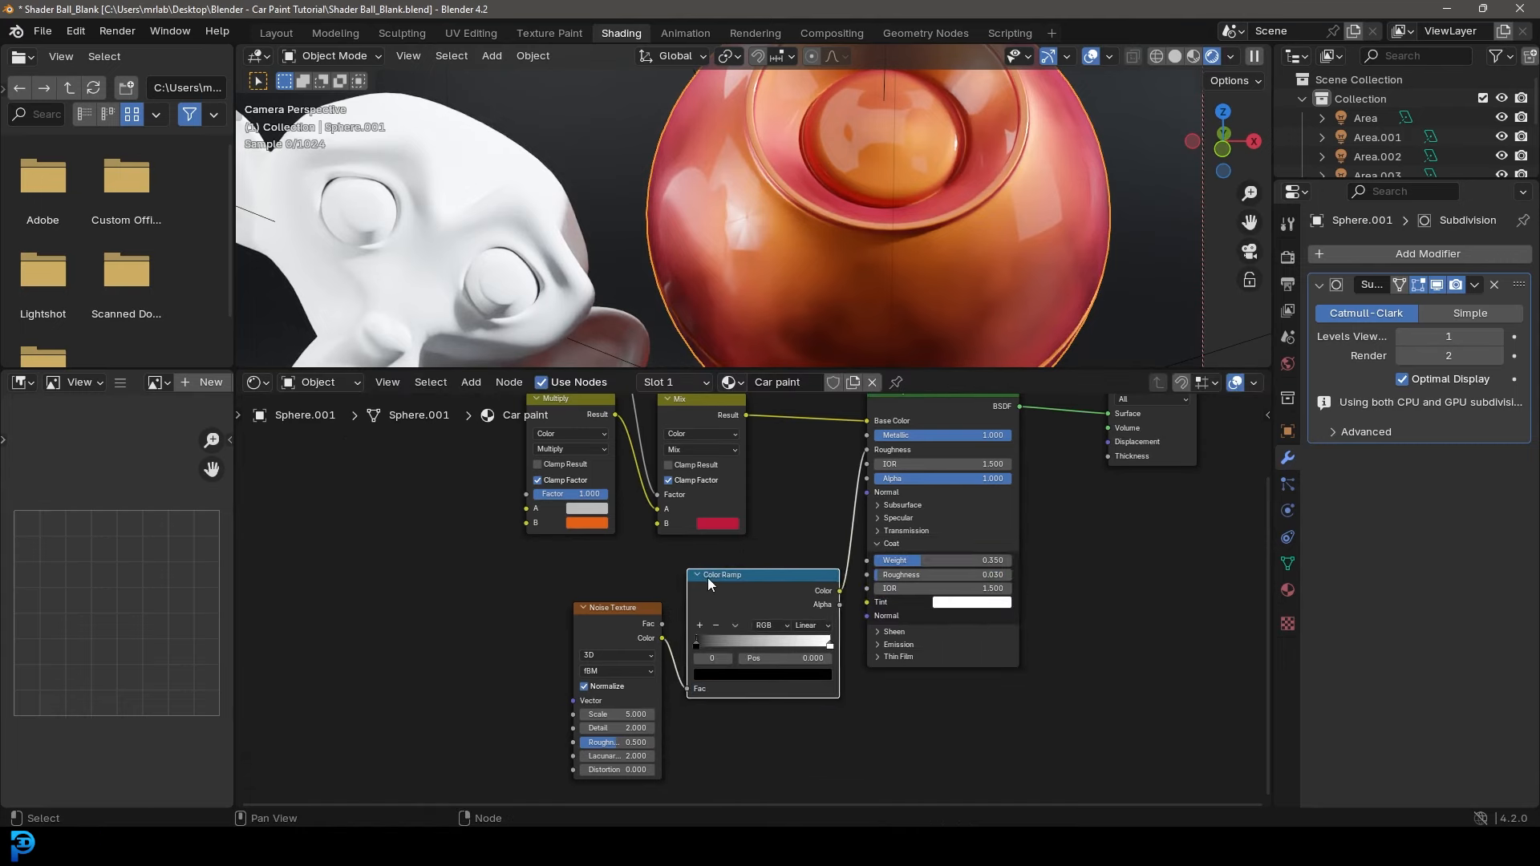
Set the Noise Texture's Scale to 200.
{"action": "middle_click_drag", "start_coordinate": [530, 646], "coordinate": [575, 601]}
{"action": "scroll", "coordinate": [574, 601], "scroll_direction": "up", "scroll_amount": 1}
{"action": "left_click", "coordinate": [665, 676]}
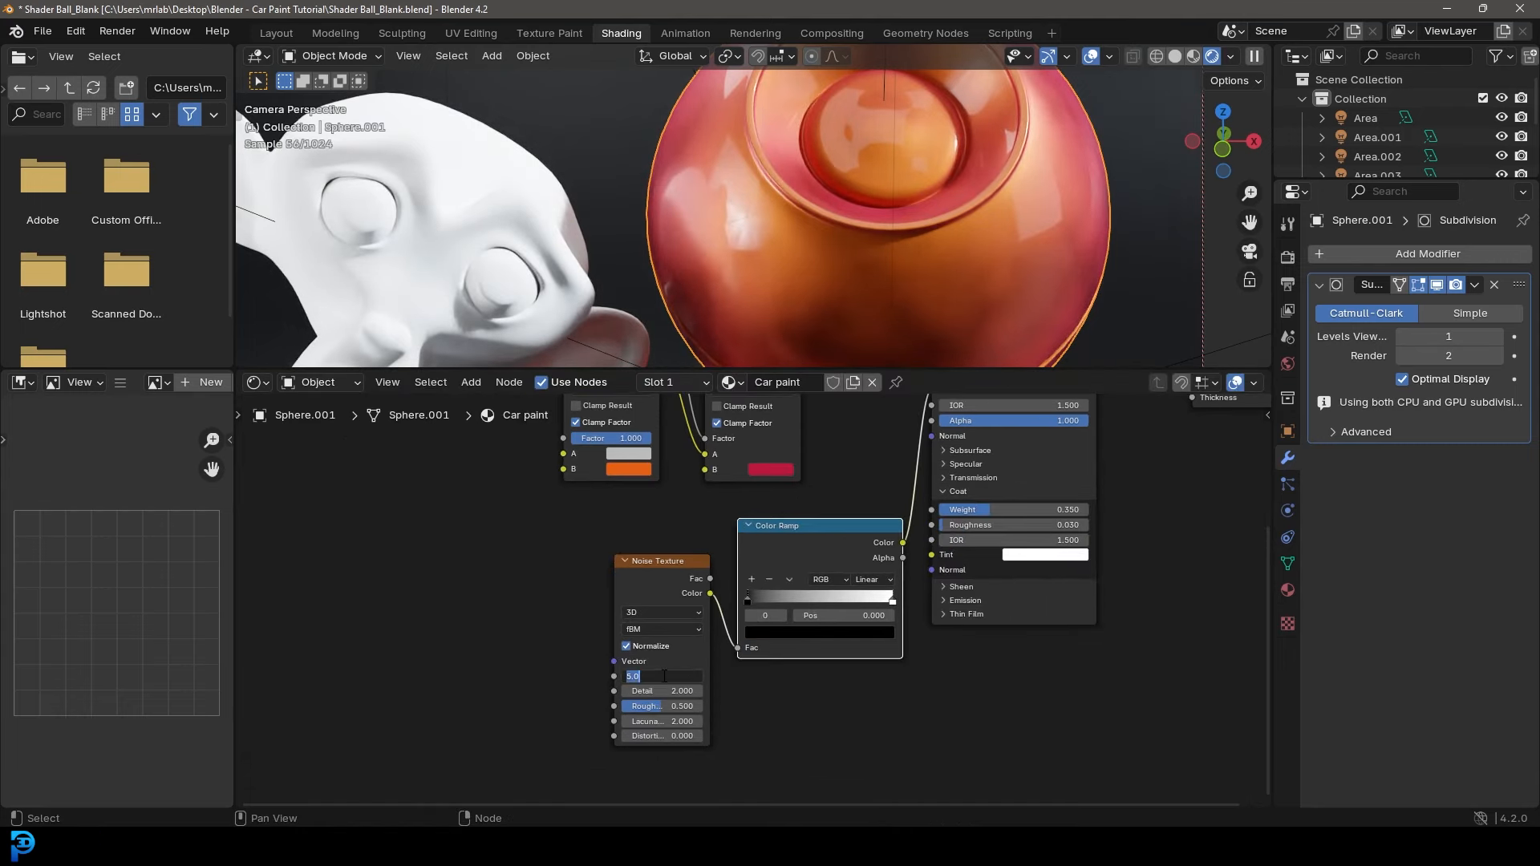
{"action": "type", "text": "20"}
{"action": "key", "text": "Return"}
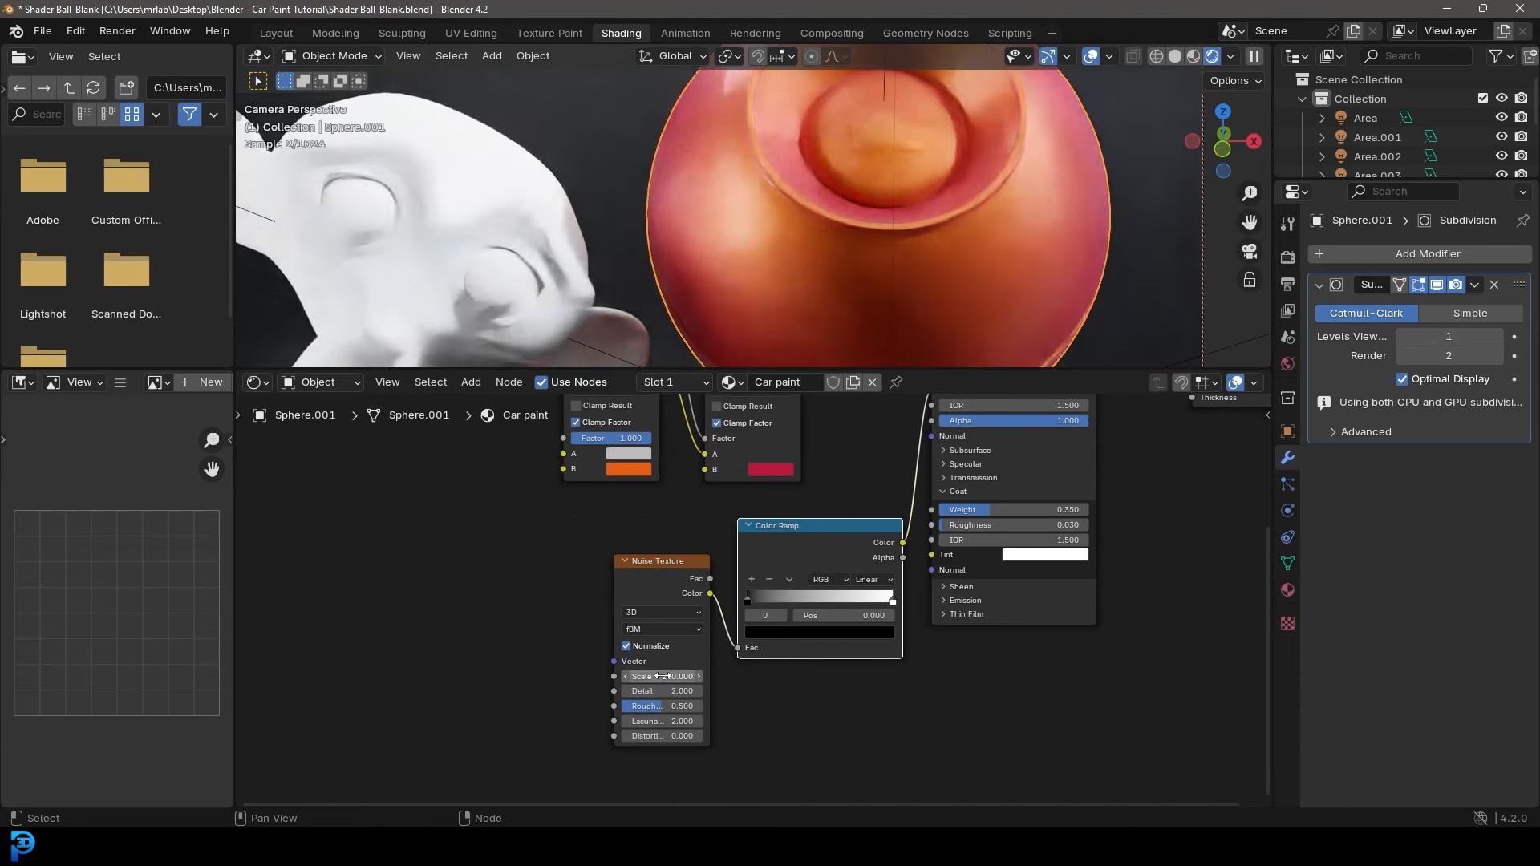
Add a Texture Coordinate node to the left of the Noise Texture, feeding its Generated output into Vector.
{"action": "middle_click_drag", "start_coordinate": [580, 569], "coordinate": [723, 526]}
{"action": "left_click_drag", "start_coordinate": [756, 617], "coordinate": [591, 512]}
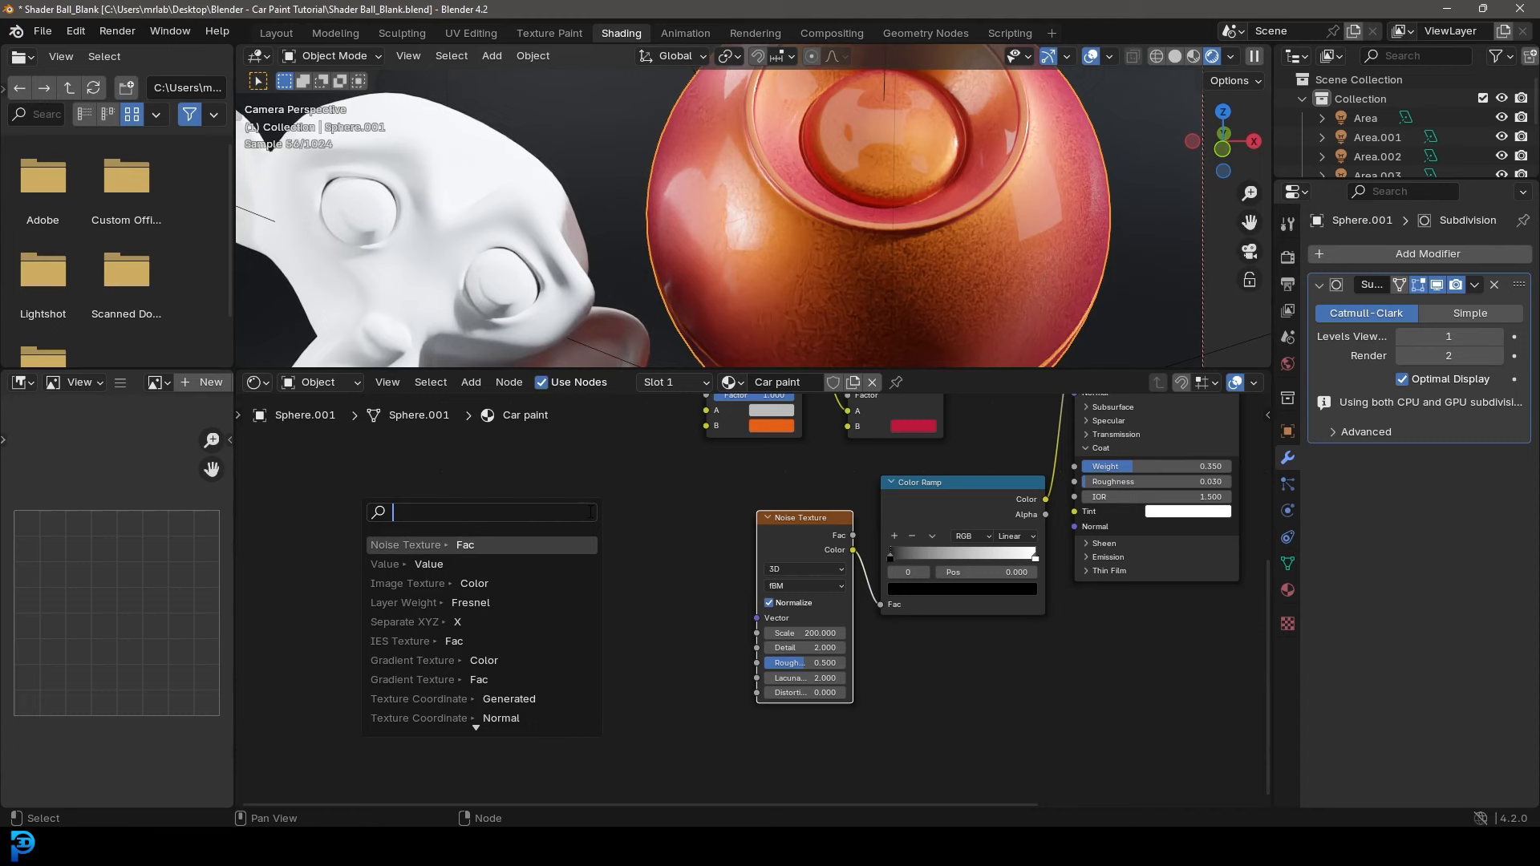
{"action": "type", "text": "texture"}
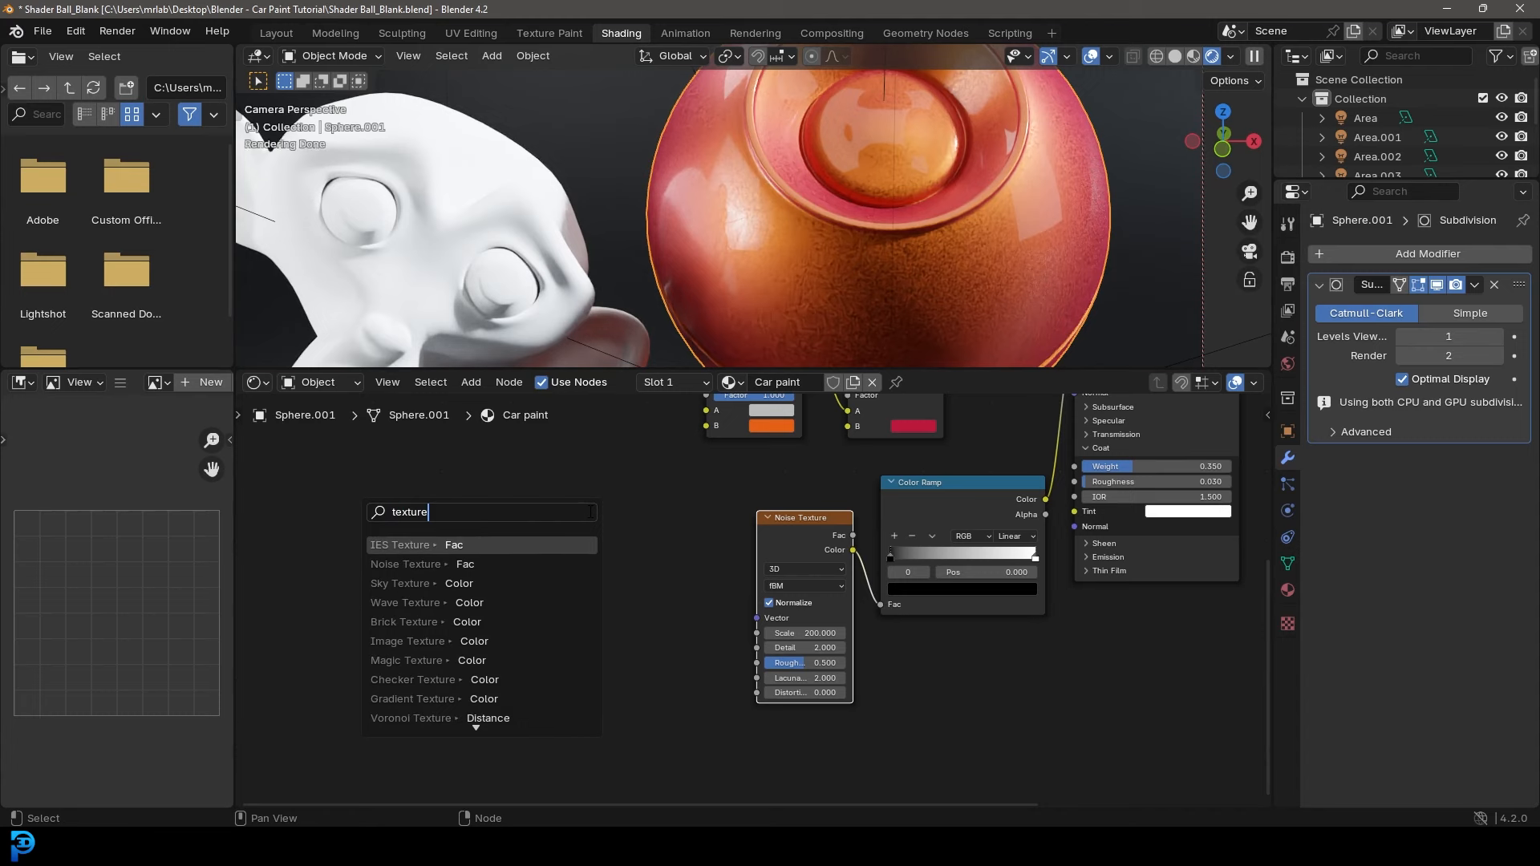
{"action": "type", "text": " coo"}
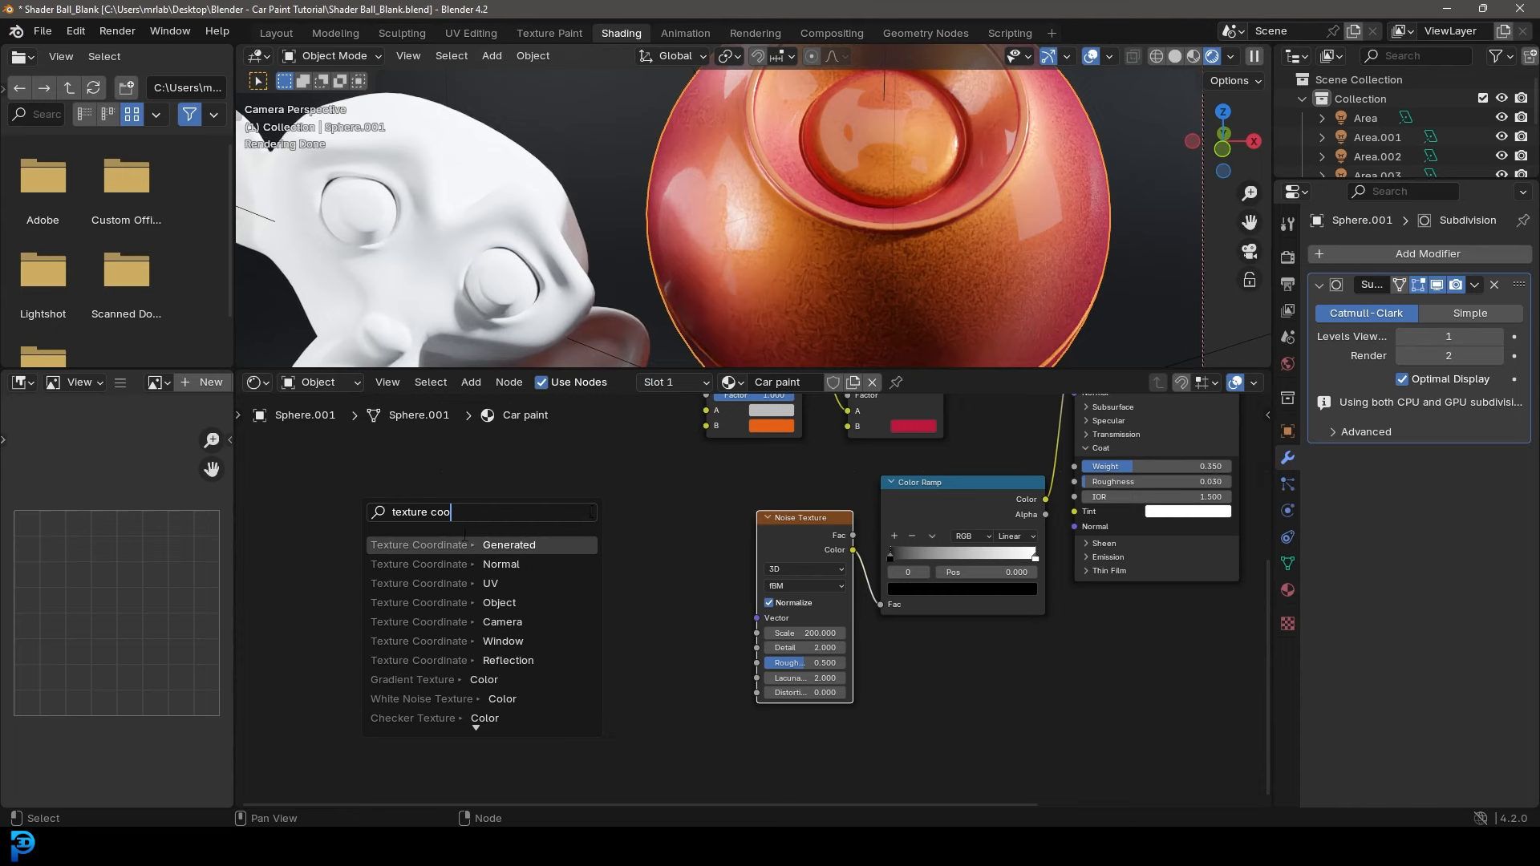
{"action": "left_click", "coordinate": [407, 546]}
{"action": "left_click", "coordinate": [477, 554]}
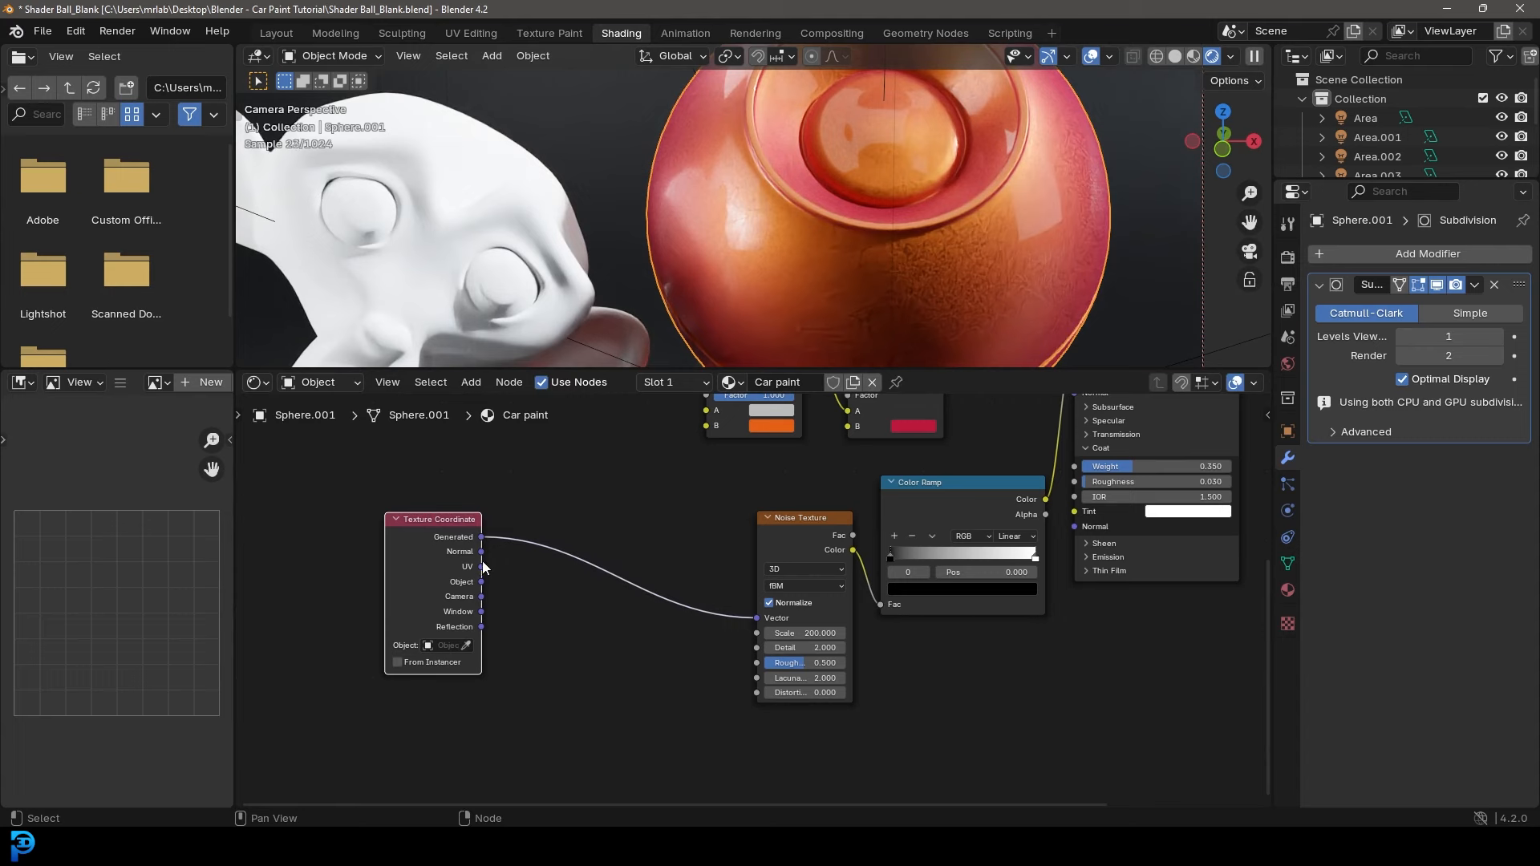
Connect the Texture Coordinate's Object output to the Noise Texture's Vector instead and move the node closer to the Noise Texture.
{"action": "left_click_drag", "start_coordinate": [482, 582], "coordinate": [757, 619]}
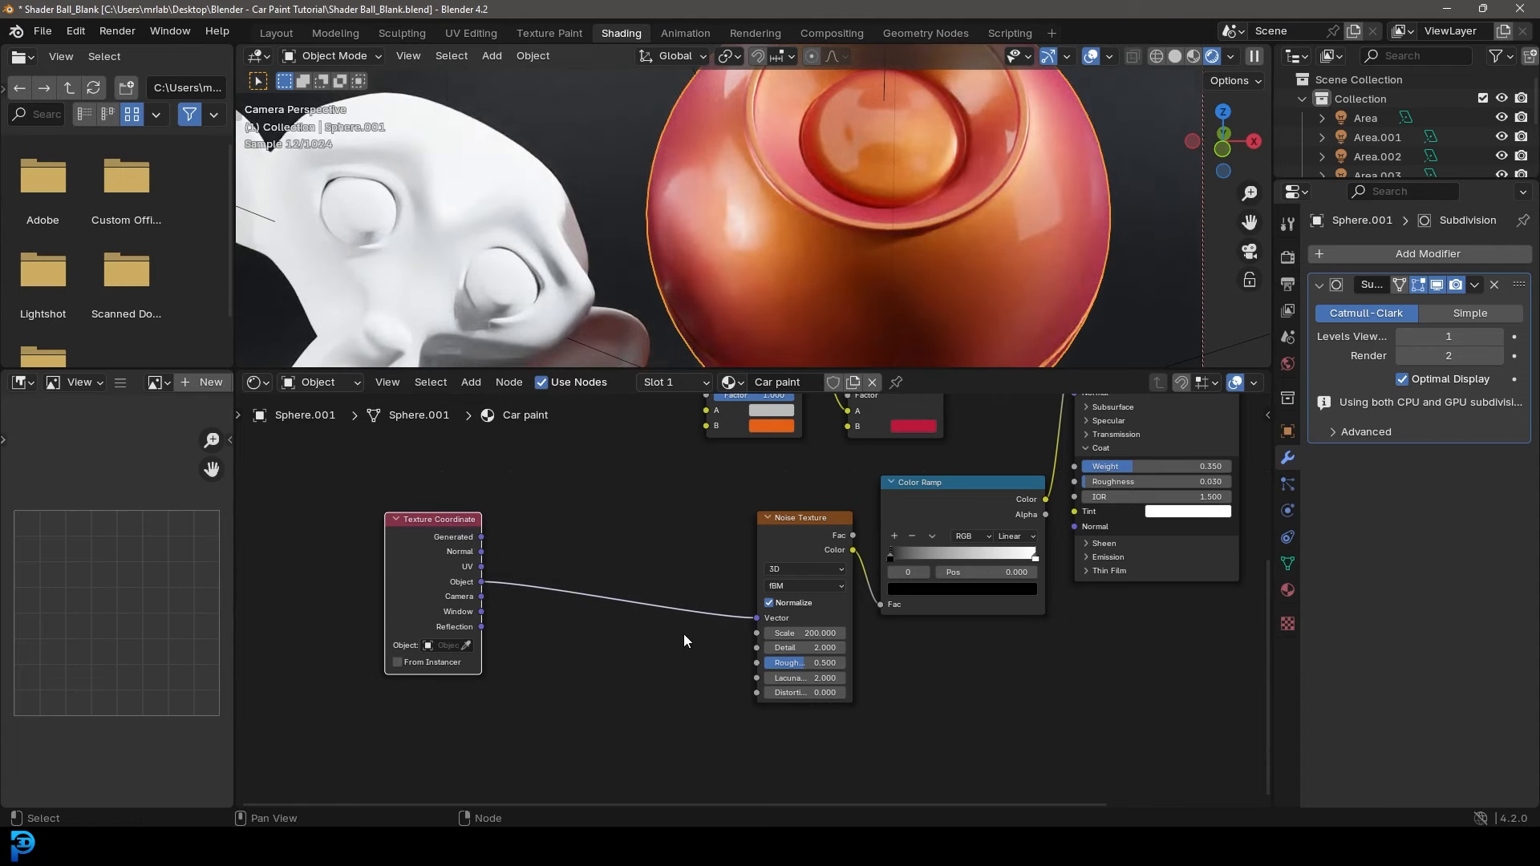
{"action": "middle_click_drag", "start_coordinate": [473, 525], "coordinate": [481, 536]}
{"action": "left_click_drag", "start_coordinate": [481, 536], "coordinate": [611, 535]}
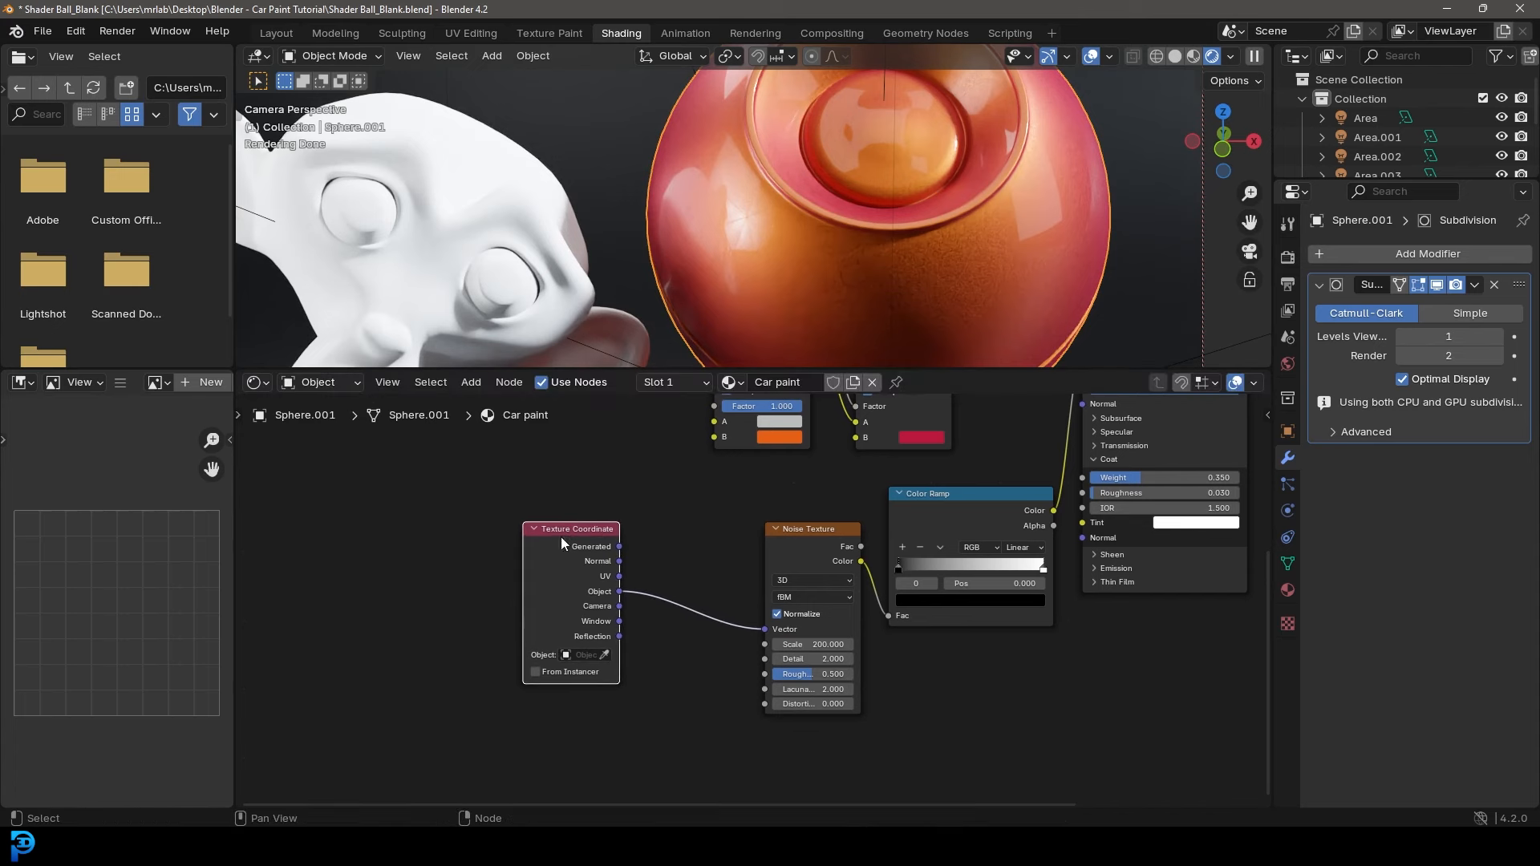
Switch the viewport to Solid shading with both the monkey head and the shader ball in view.
{"action": "scroll", "coordinate": [887, 194], "scroll_direction": "down", "scroll_amount": 5}
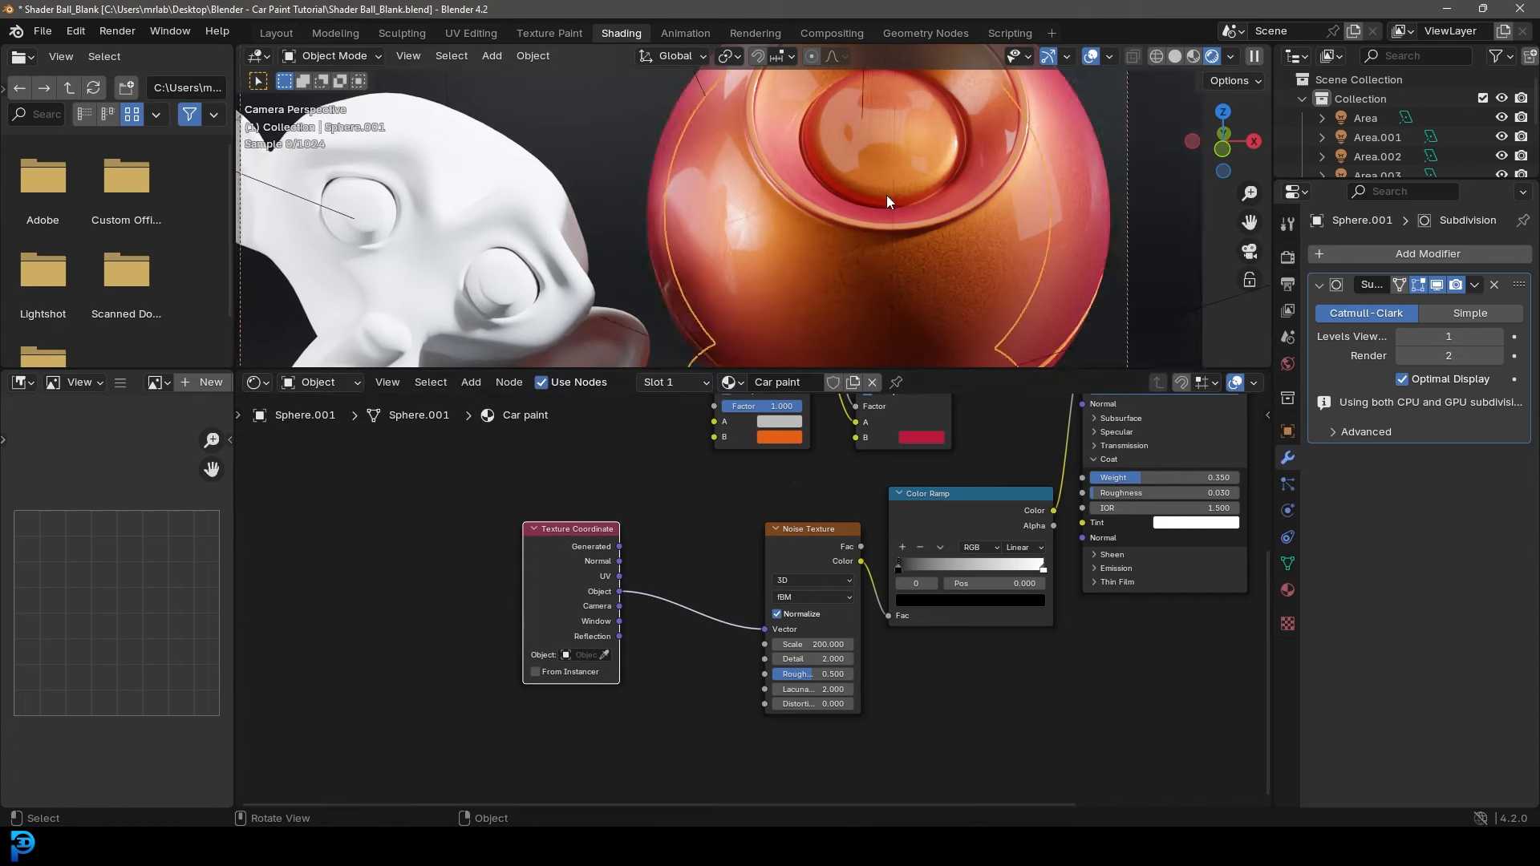
{"action": "key", "text": "z"}
{"action": "left_click", "coordinate": [1022, 200]}
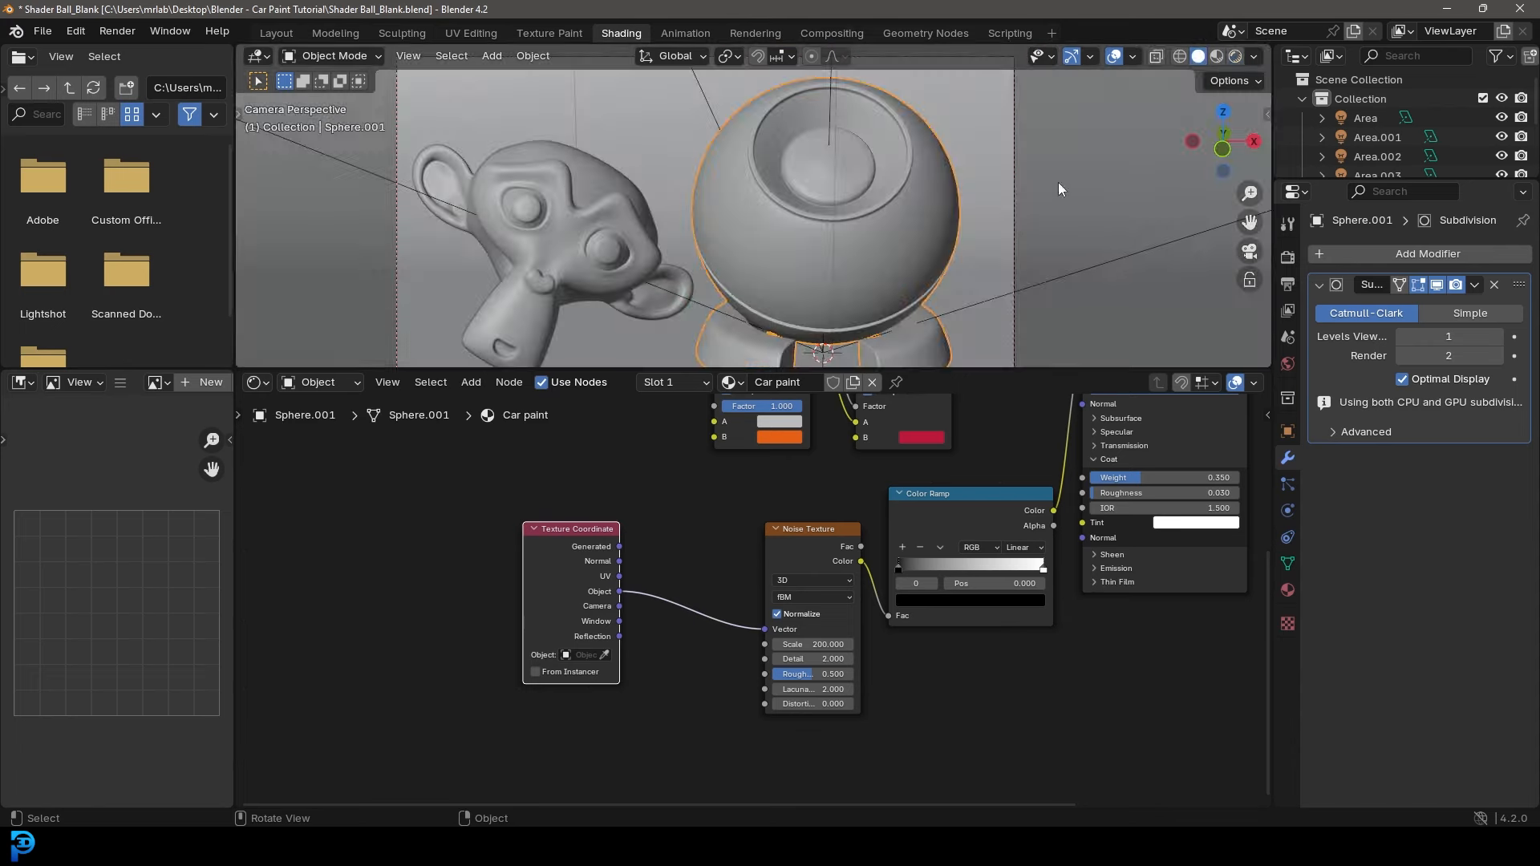
Assign the existing Car paint material to the Suzanne monkey head.
{"action": "left_click", "coordinate": [567, 181]}
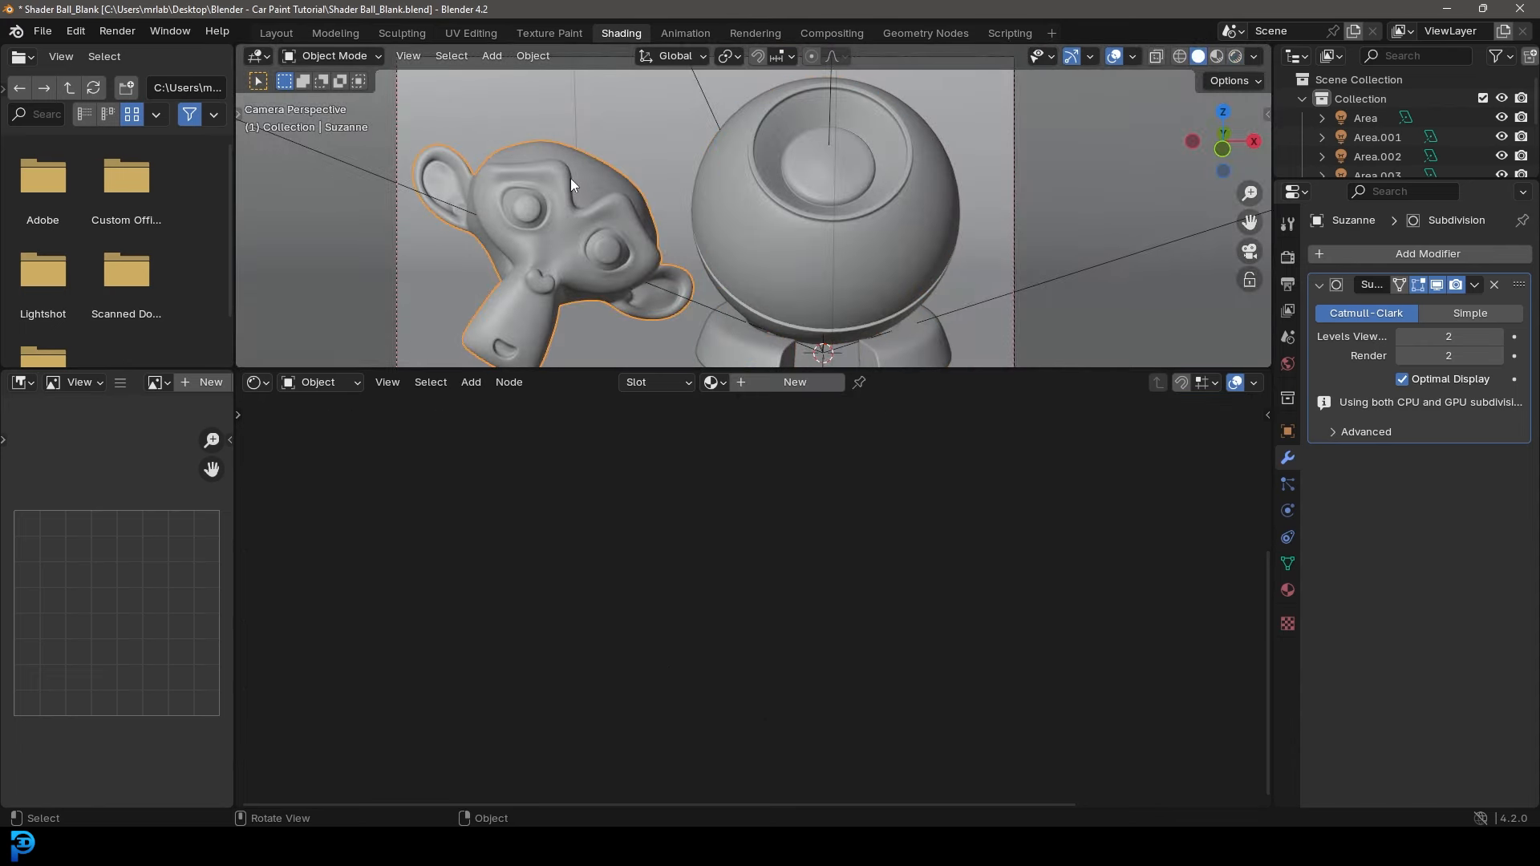
{"action": "left_click", "coordinate": [712, 383]}
{"action": "left_click", "coordinate": [740, 430]}
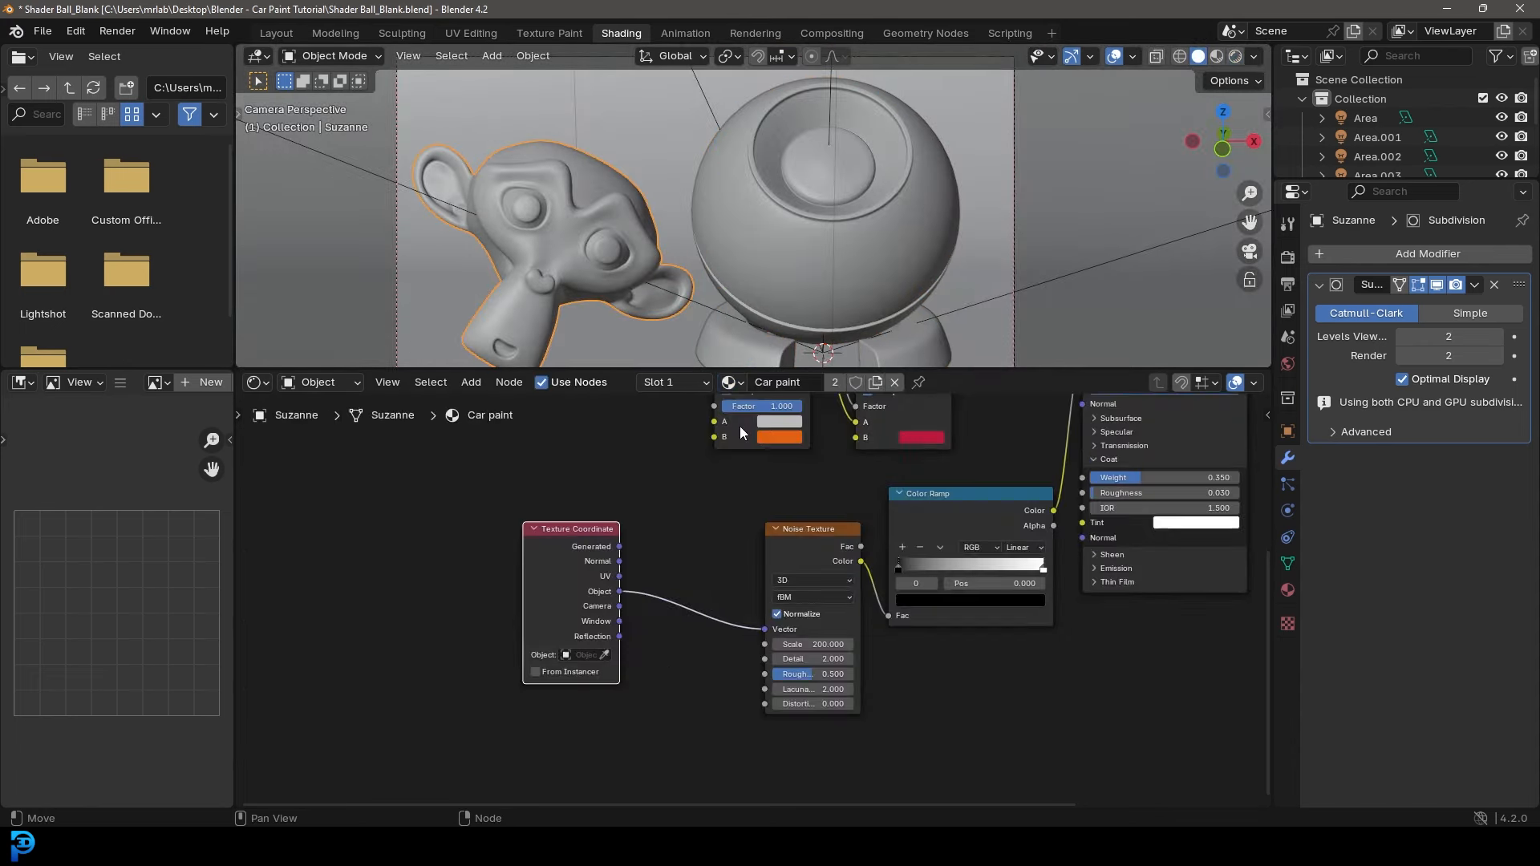
Save the blend file and render the camera view as a still image.
{"action": "scroll", "coordinate": [716, 239], "scroll_direction": "down", "scroll_amount": 2}
{"action": "key", "text": "ctrl+s"}
{"action": "scroll", "coordinate": [776, 236], "scroll_direction": "up", "scroll_amount": 2}
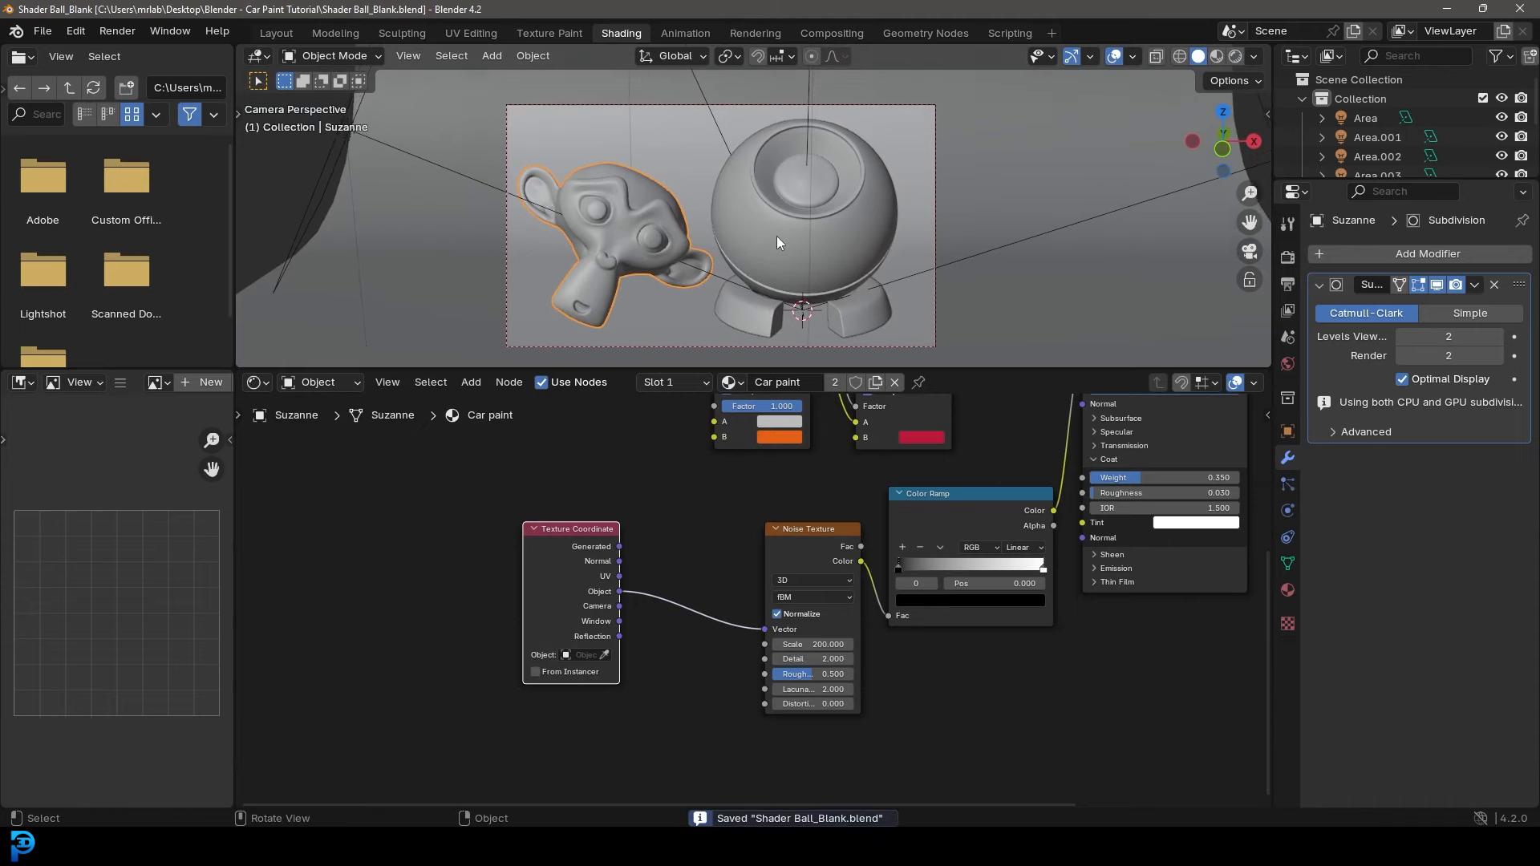
{"action": "left_click", "coordinate": [118, 32]}
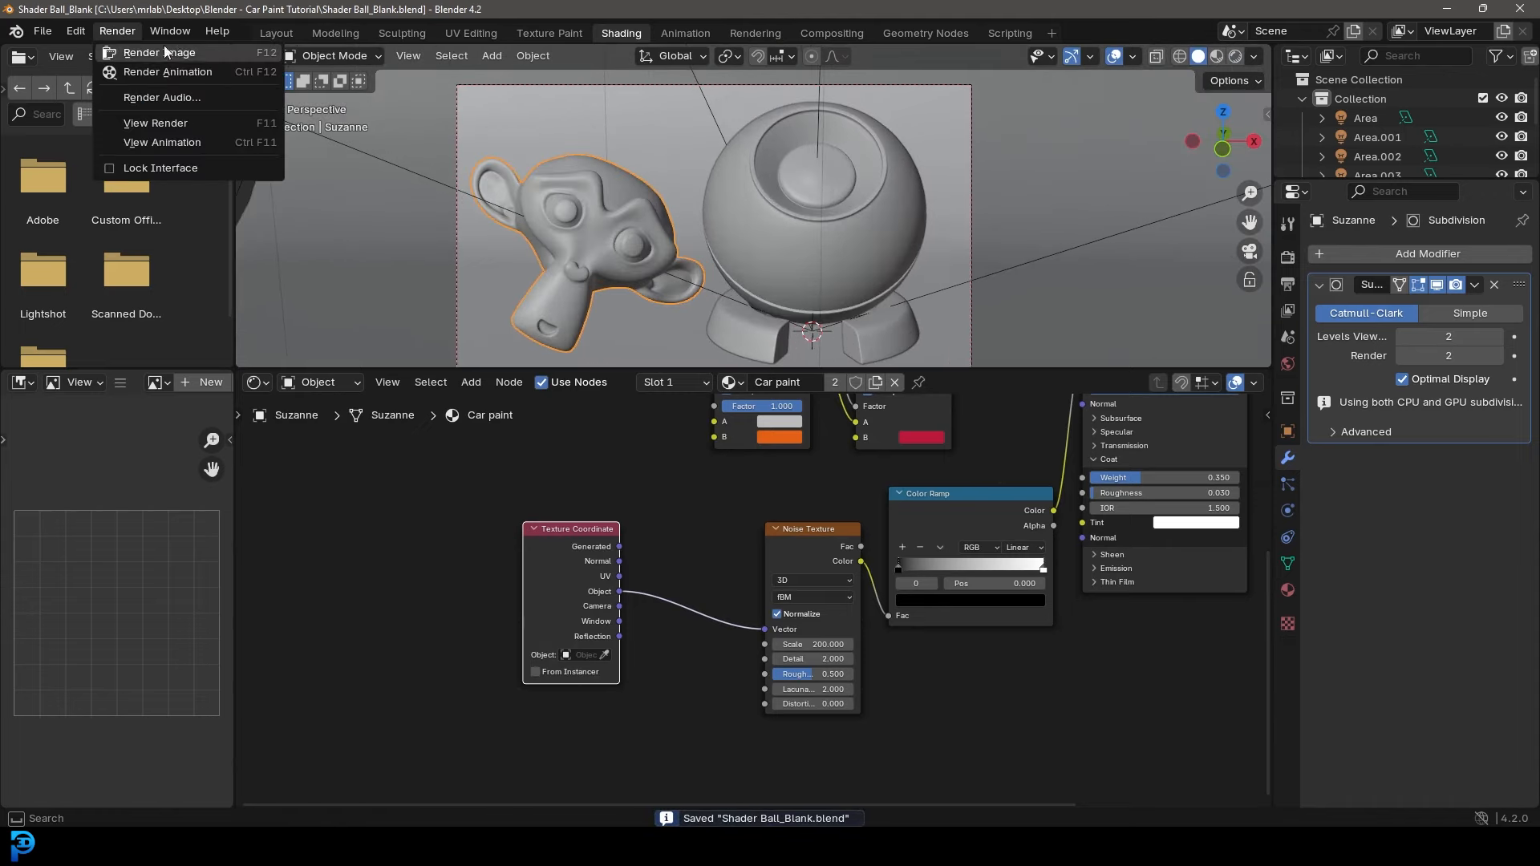
{"action": "left_click", "coordinate": [161, 50]}
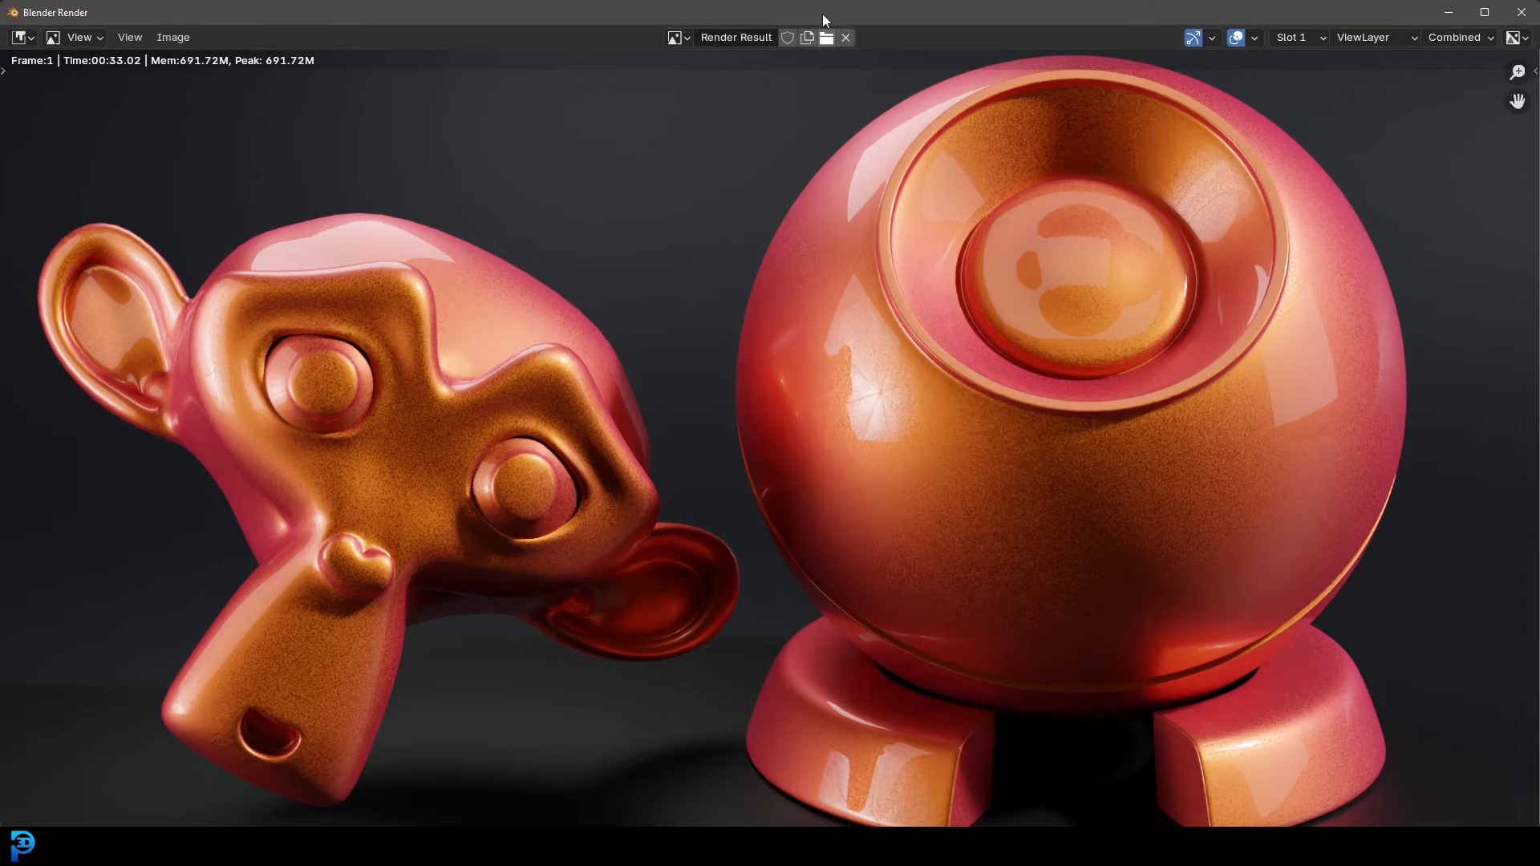
Place the Shader Ball_Car paint file beside the render window and examine its car paint node setup.
{"action": "left_click_drag", "start_coordinate": [822, 13], "coordinate": [1536, 145]}
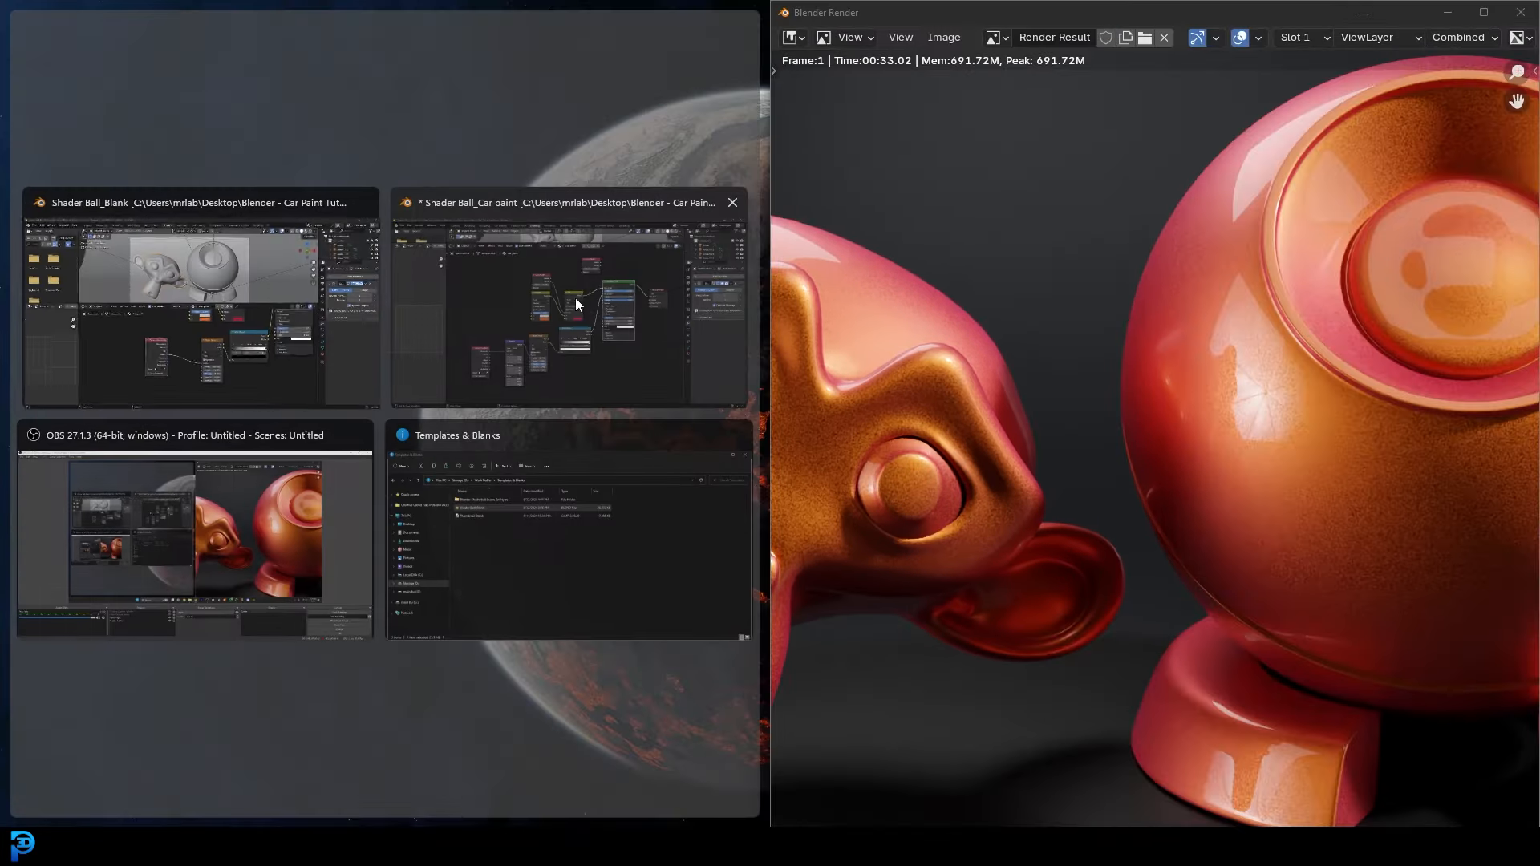
{"action": "left_click", "coordinate": [469, 315]}
{"action": "mouse_move", "coordinate": [408, 302]}
{"action": "middle_mouse_down"}
{"action": "mouse_move", "coordinate": [374, 326]}
{"action": "mouse_move", "coordinate": [365, 416]}
{"action": "middle_mouse_up"}
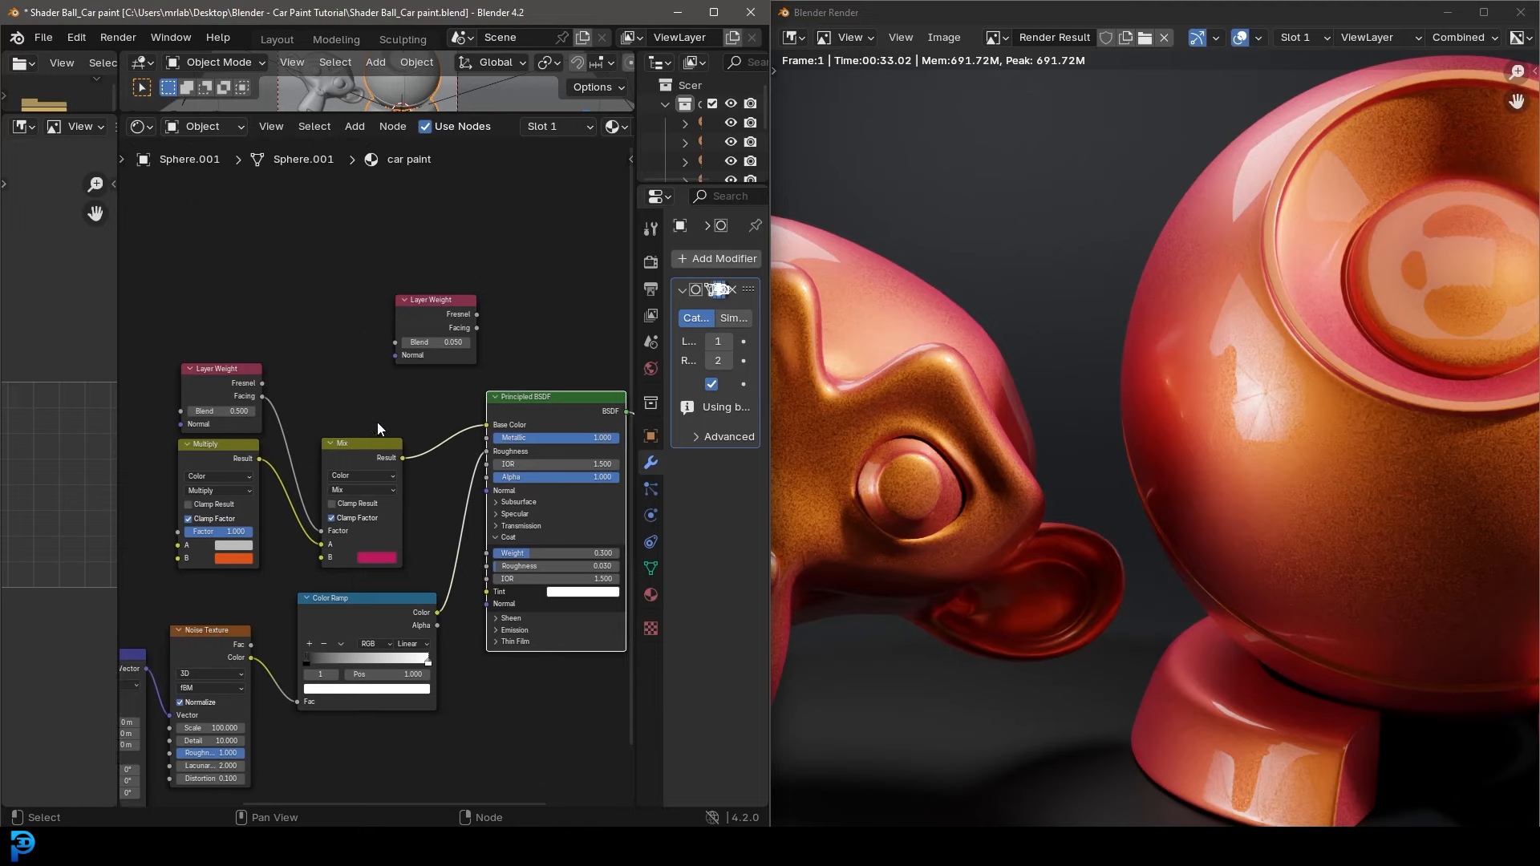
{"action": "scroll", "coordinate": [281, 519], "scroll_direction": "up", "scroll_amount": 2}
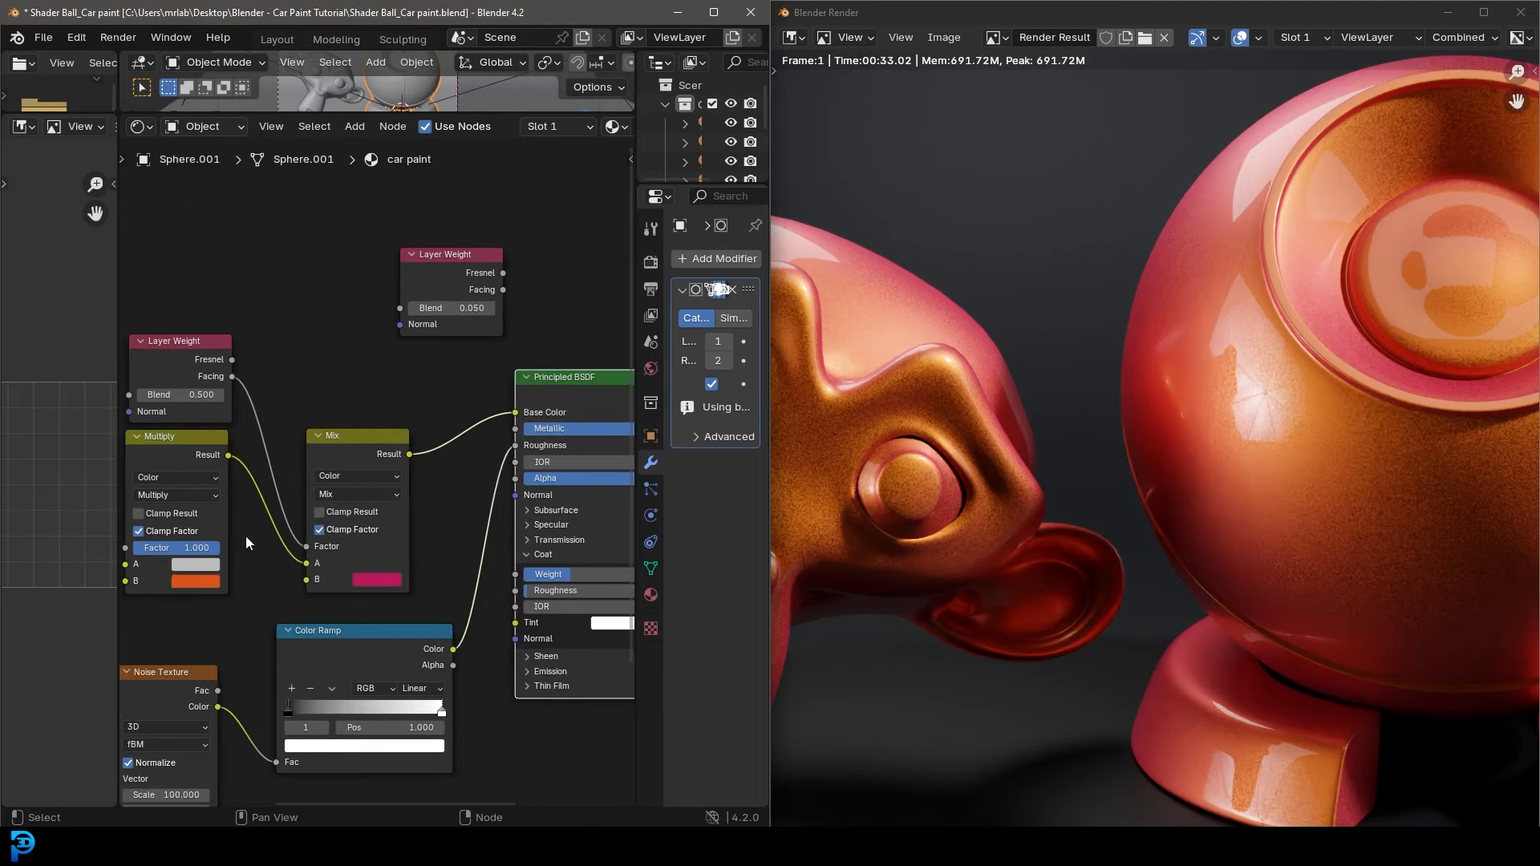
Minimize the Shader Ball_Car paint window and view the whole render in the maximized render window.
{"action": "left_click", "coordinate": [681, 15]}
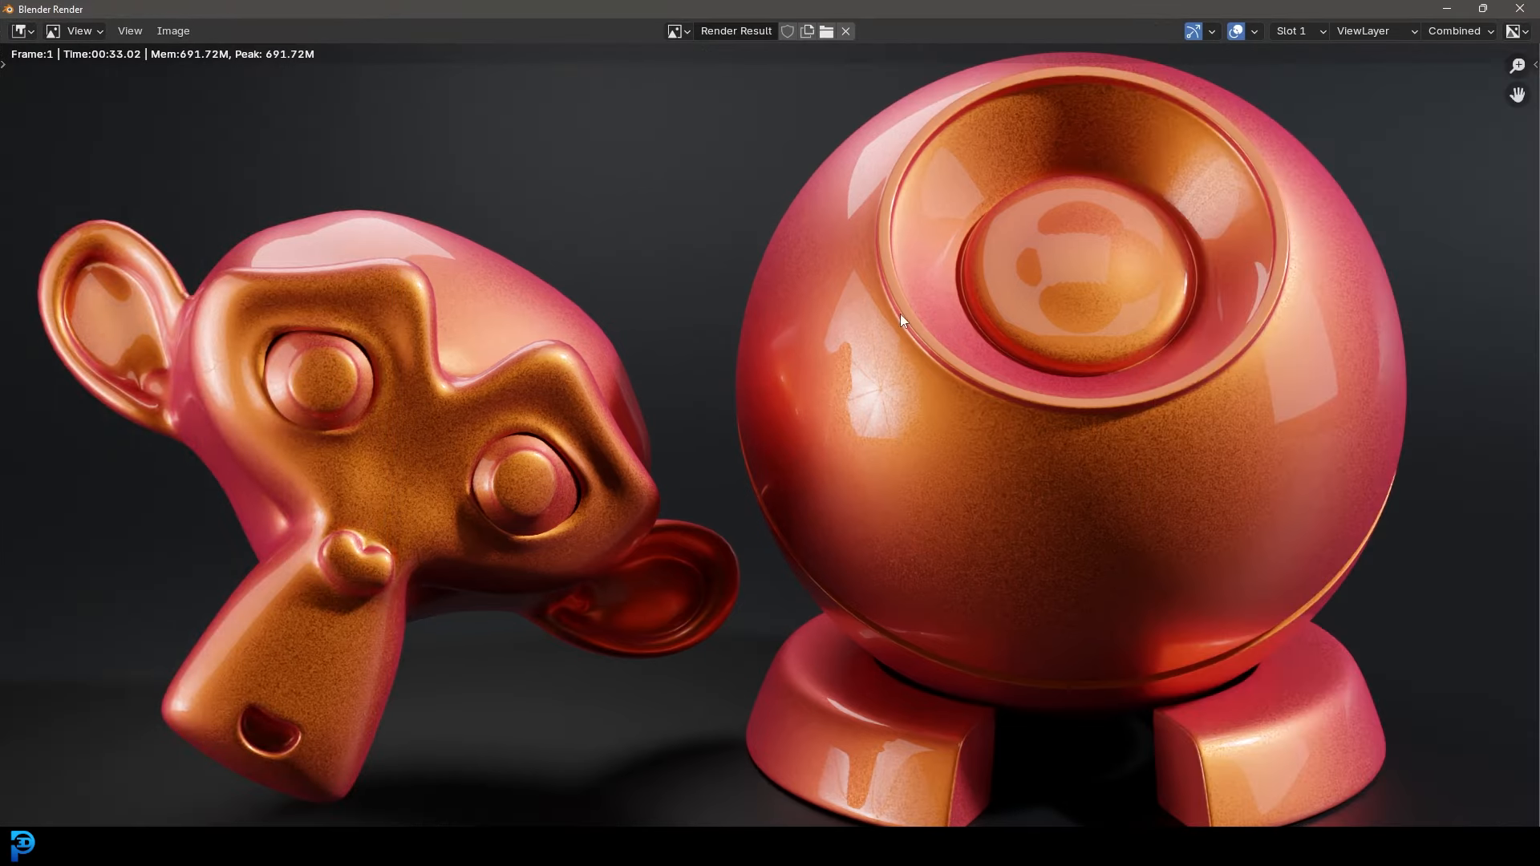
{"action": "scroll", "coordinate": [901, 337], "scroll_direction": "down", "scroll_amount": 2}
{"action": "scroll", "coordinate": [993, 341], "scroll_direction": "up", "scroll_amount": 1}
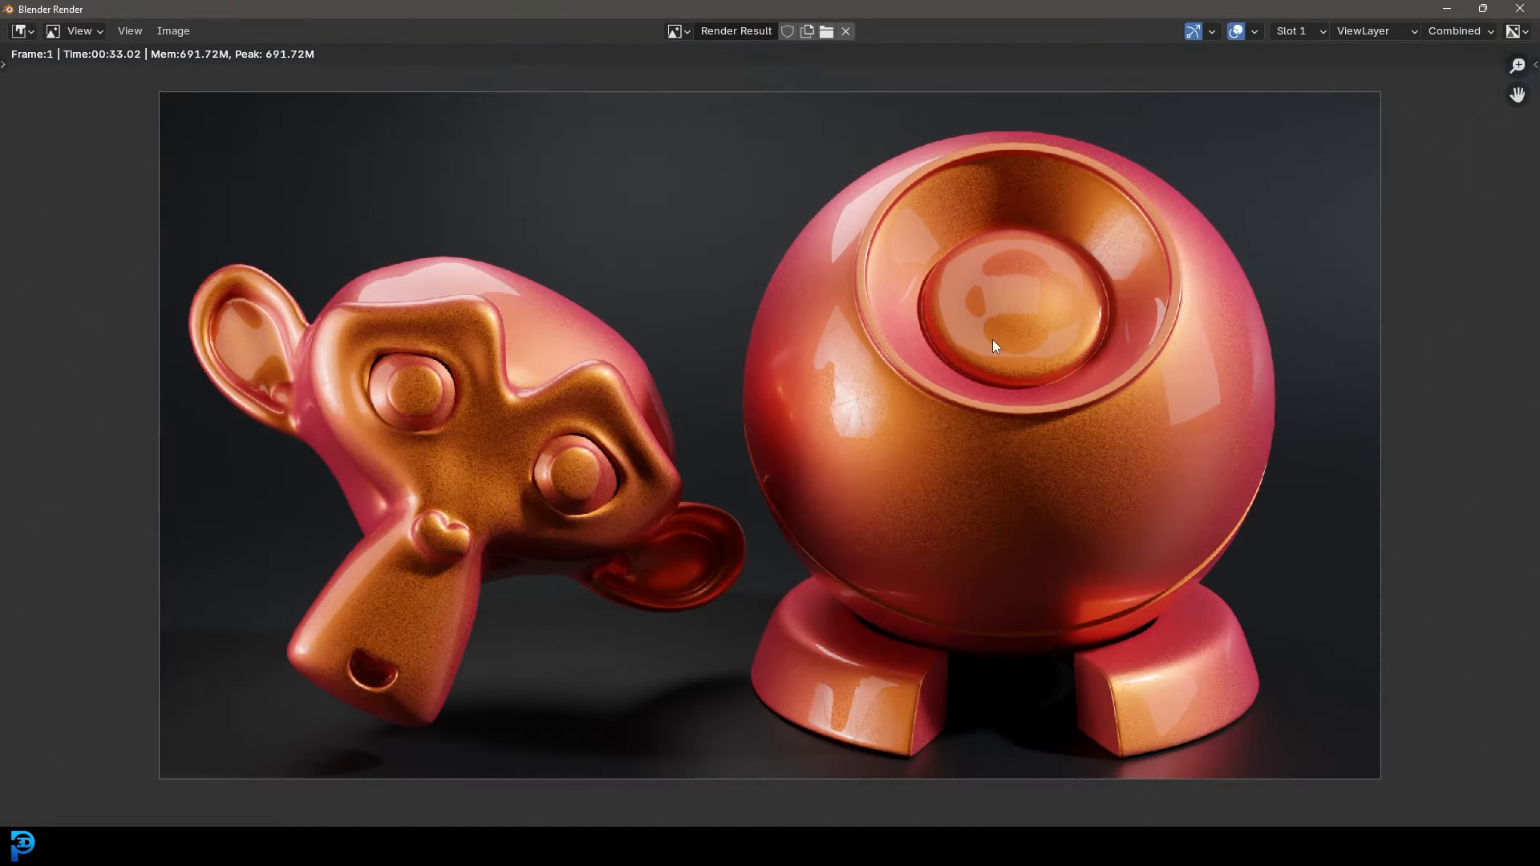